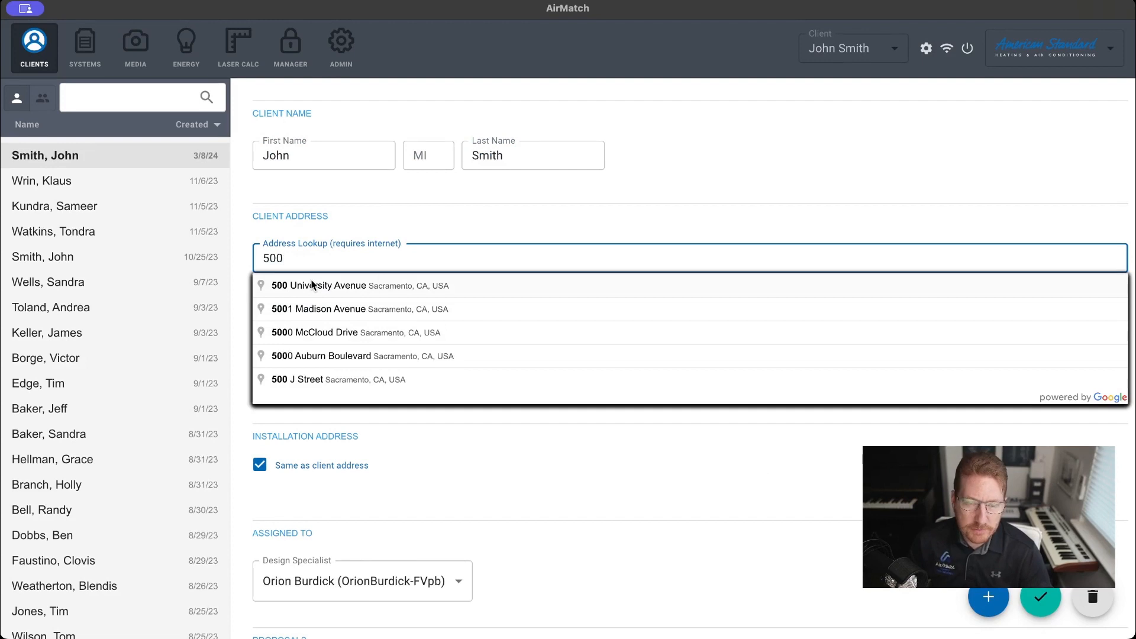
Step: Fill in the client's address with the first lookup suggestion and save the client record
click(312, 285)
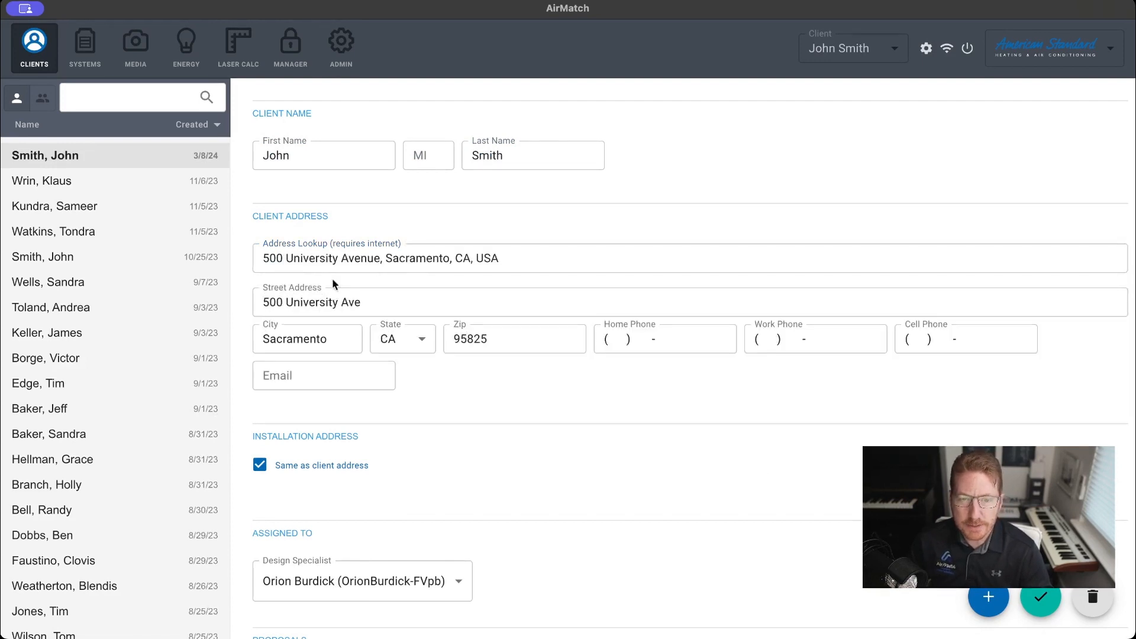
click(1041, 598)
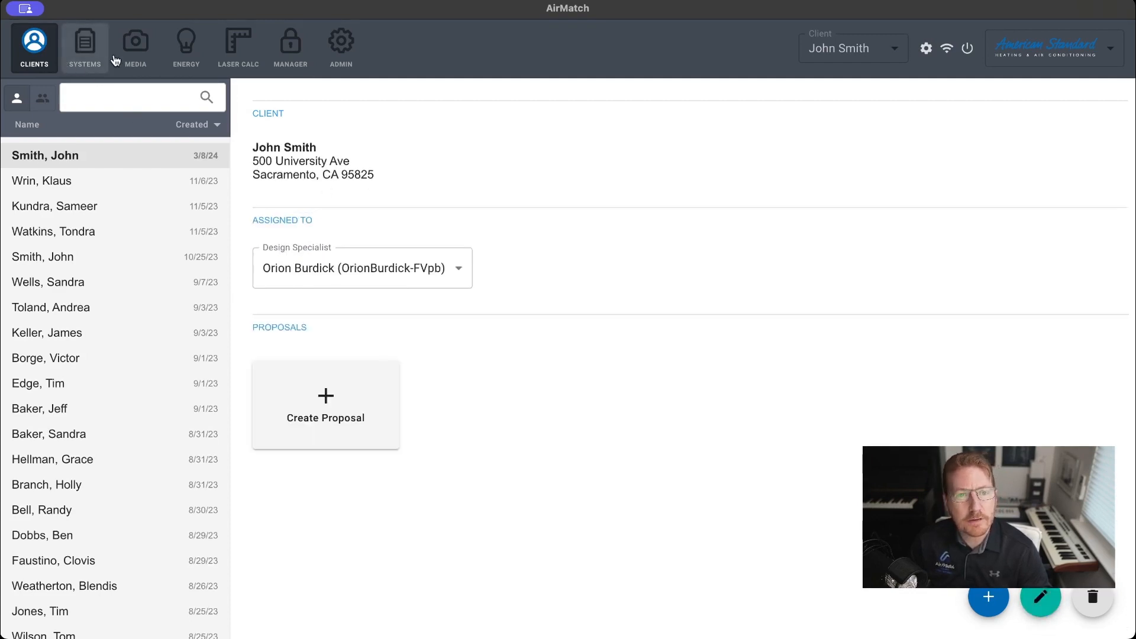
Step: Open the Laser Calc house information and set the design state to CA and the design city to Sacramento
click(236, 60)
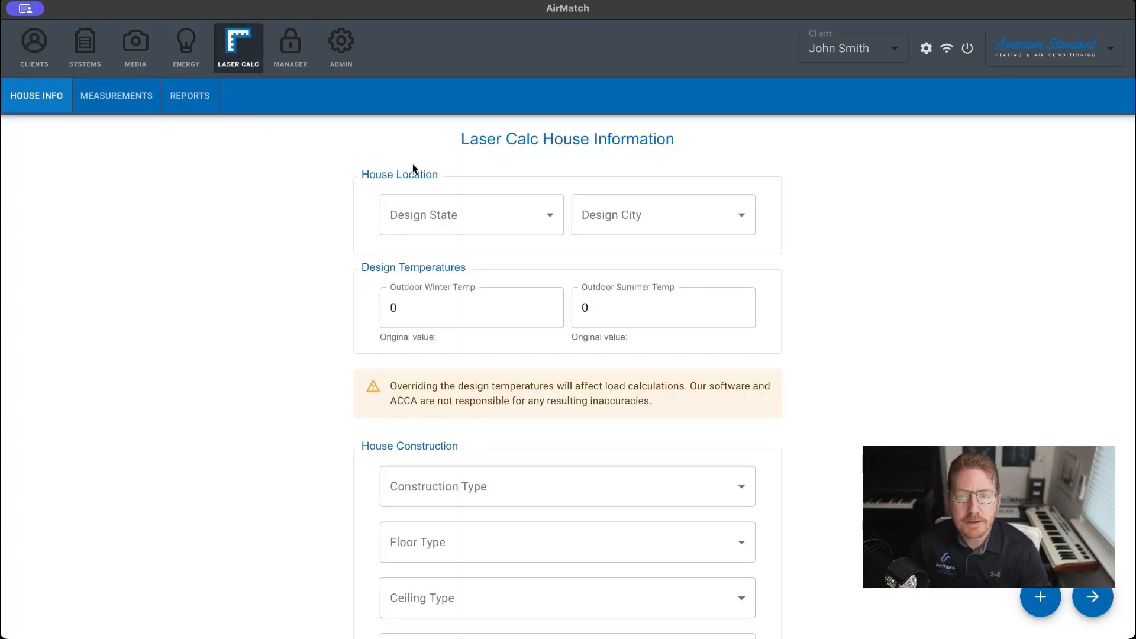
click(503, 214)
click(456, 204)
click(692, 221)
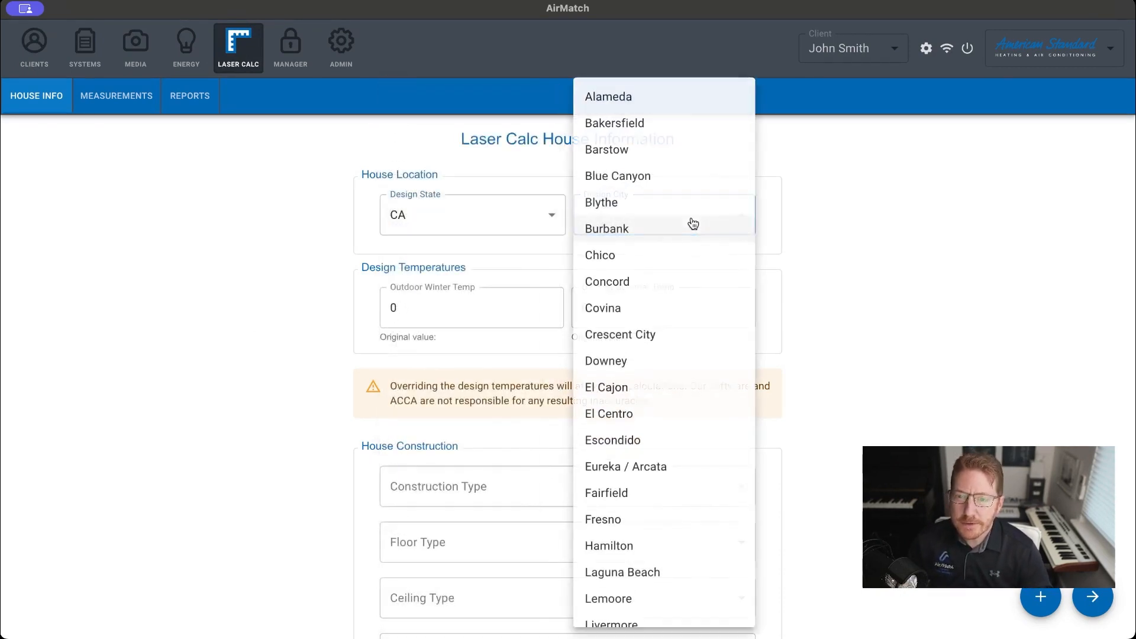
scroll(678, 268, down, 10)
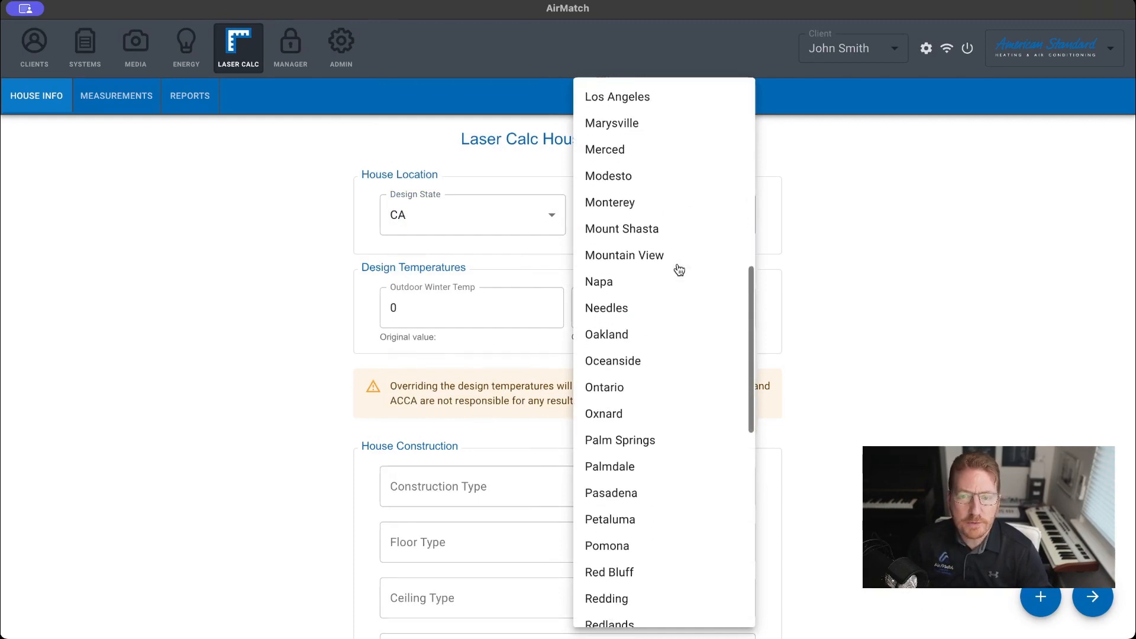
scroll(678, 270, down, 6)
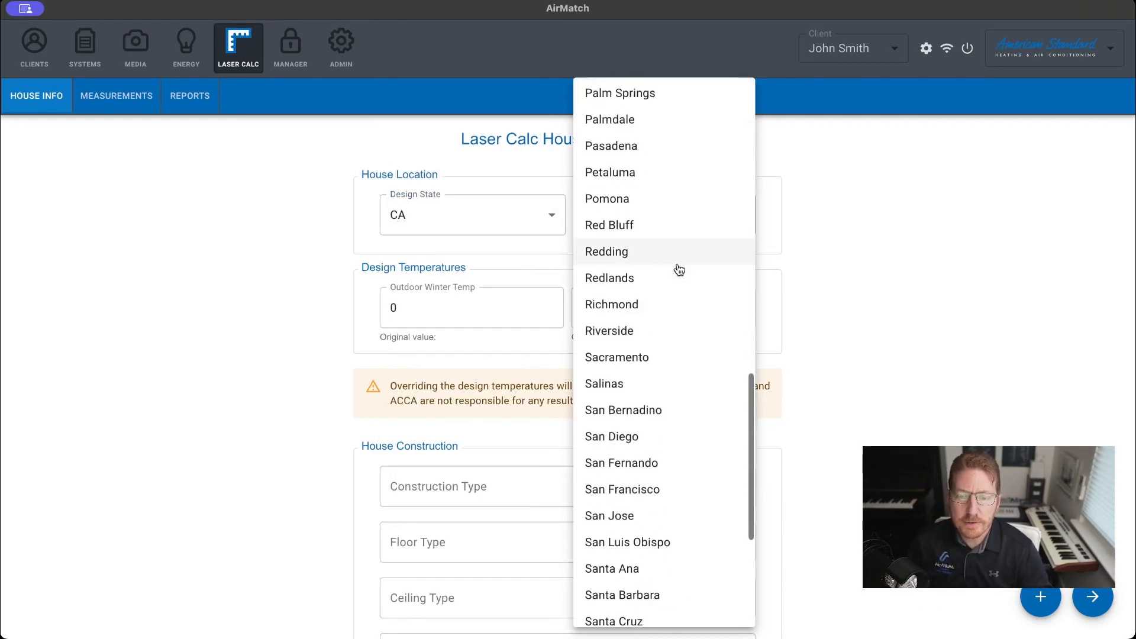
scroll(665, 500, down, 1)
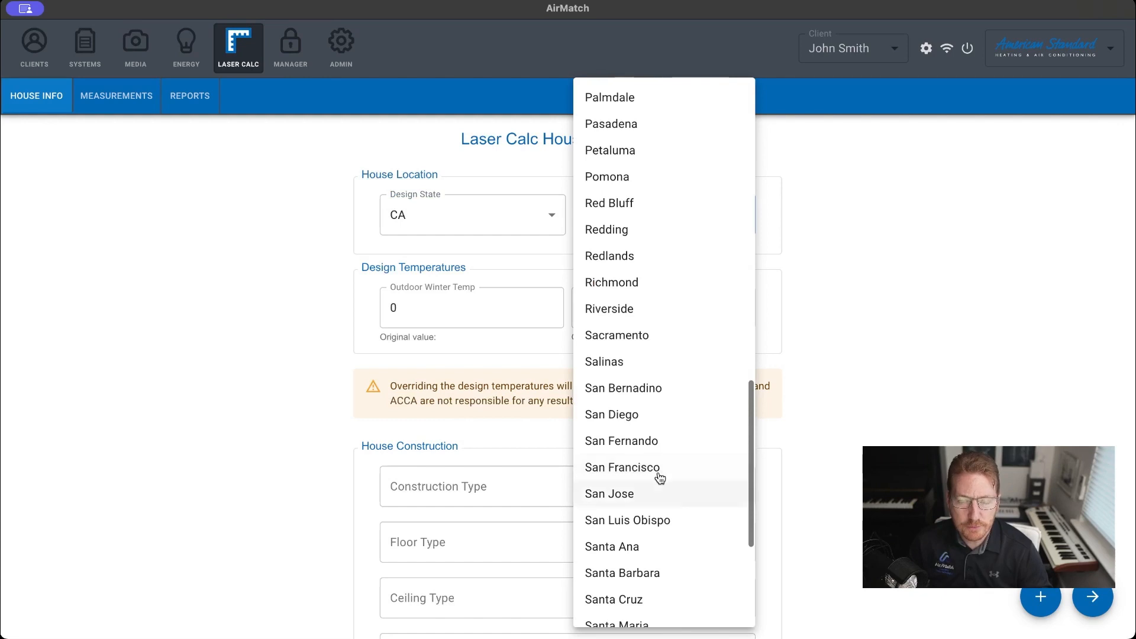
click(647, 336)
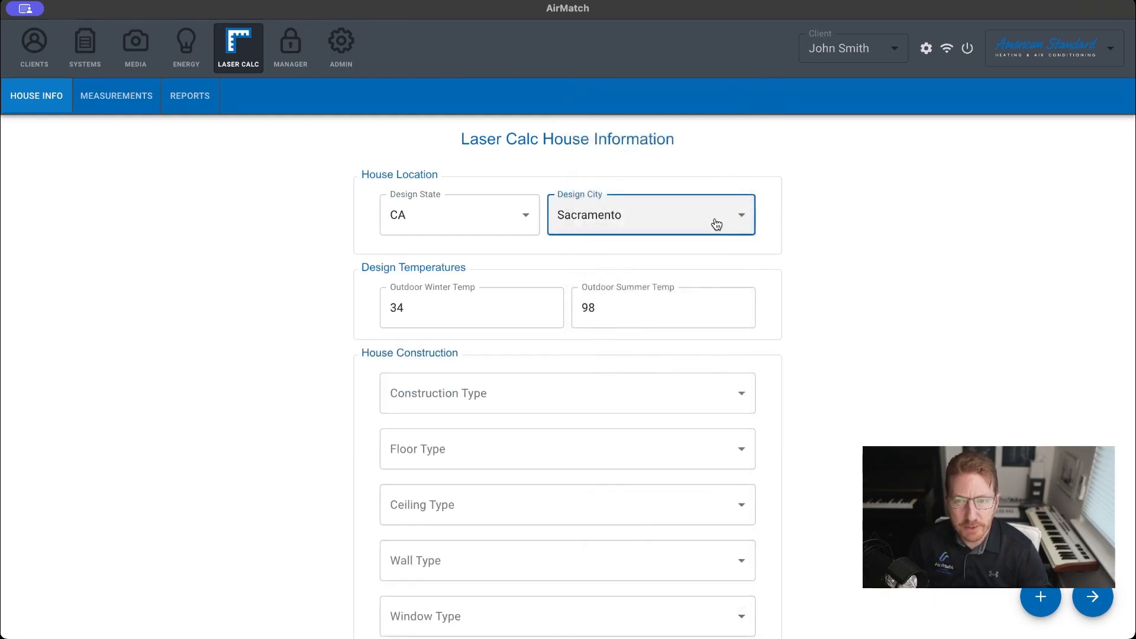
click(868, 193)
Step: Change the design city to San Francisco and check its outdoor winter and summer design temperatures
click(591, 209)
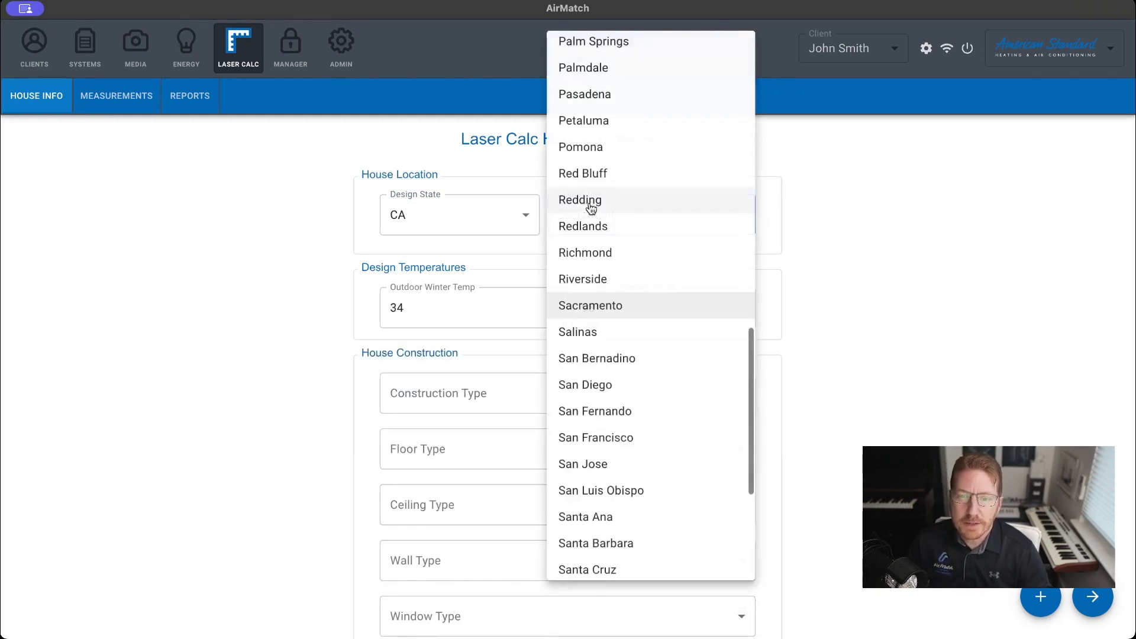
scroll(650, 253, up, 5)
scroll(650, 254, up, 10)
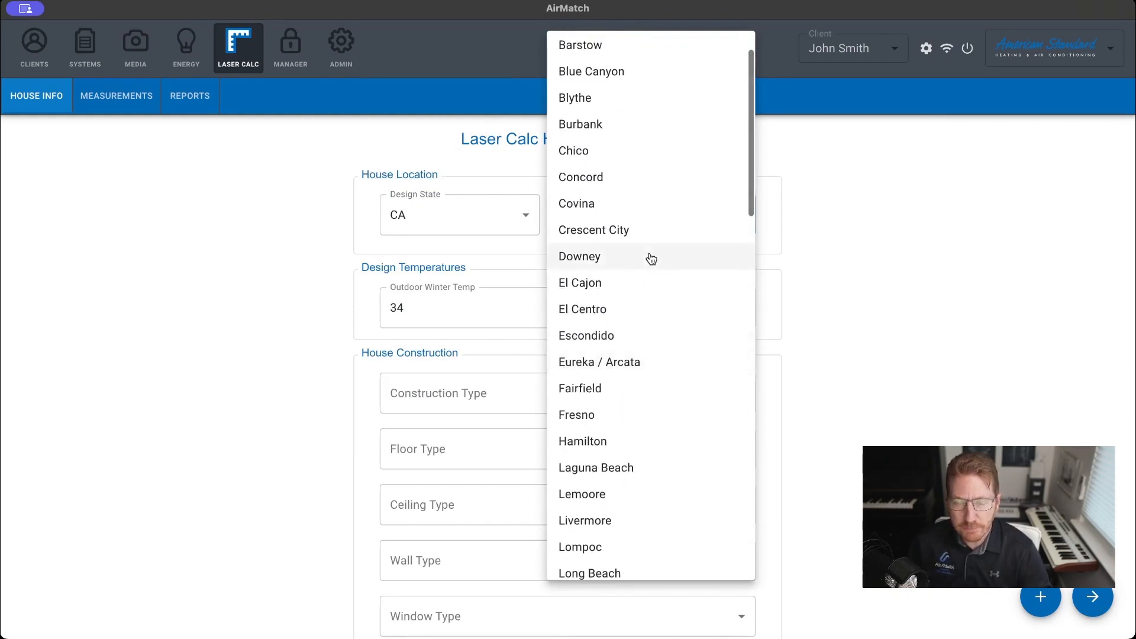
scroll(651, 258, down, 1)
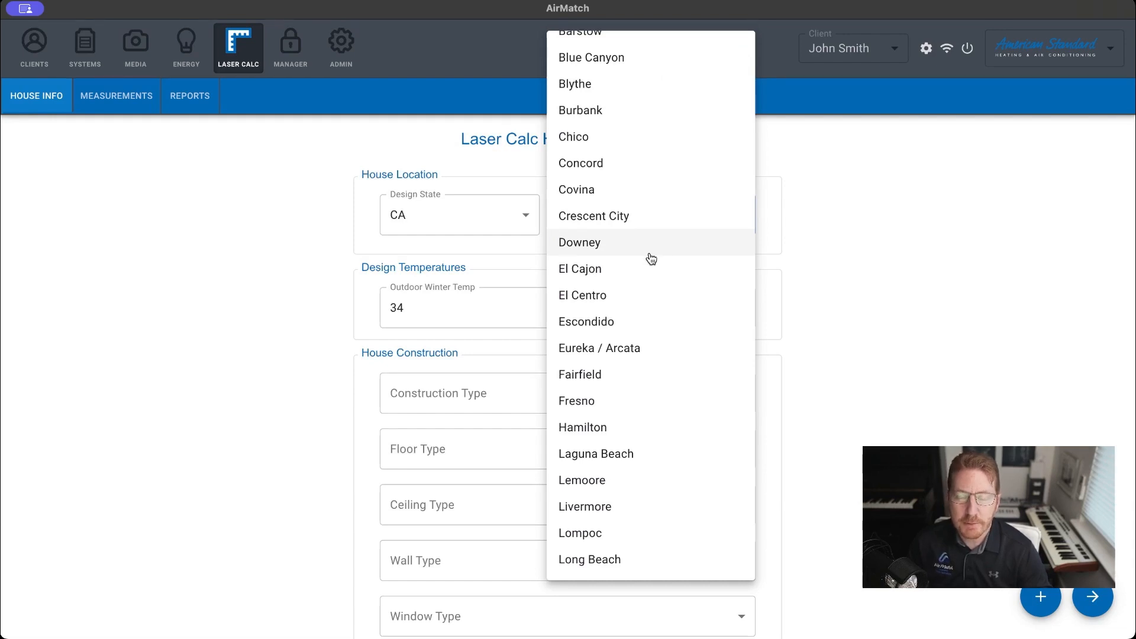
scroll(679, 348, down, 10)
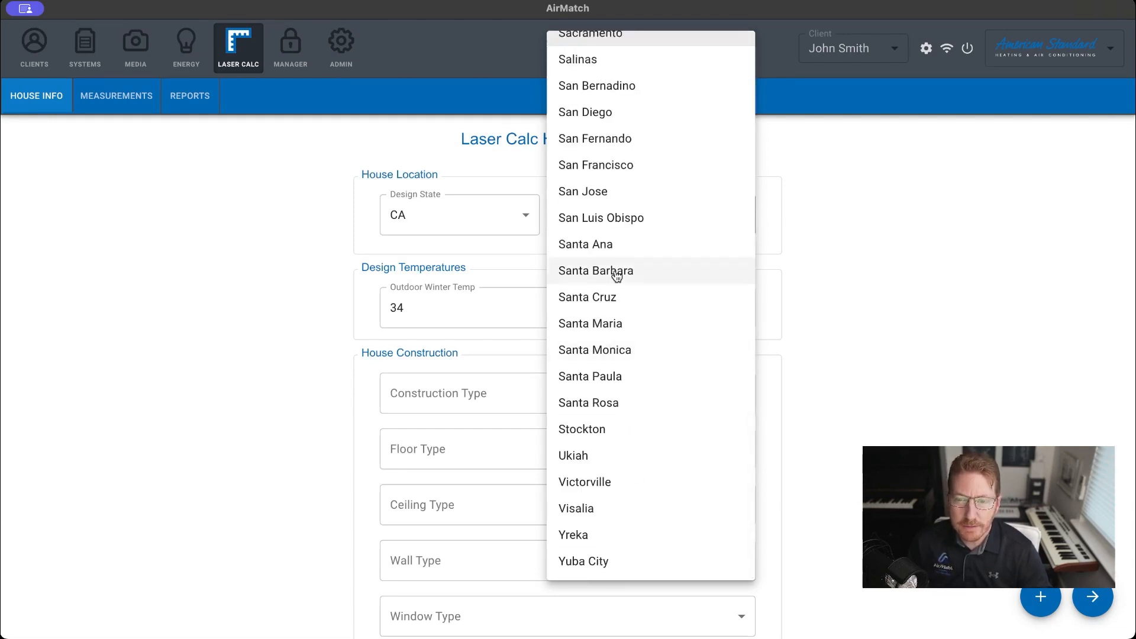
click(615, 164)
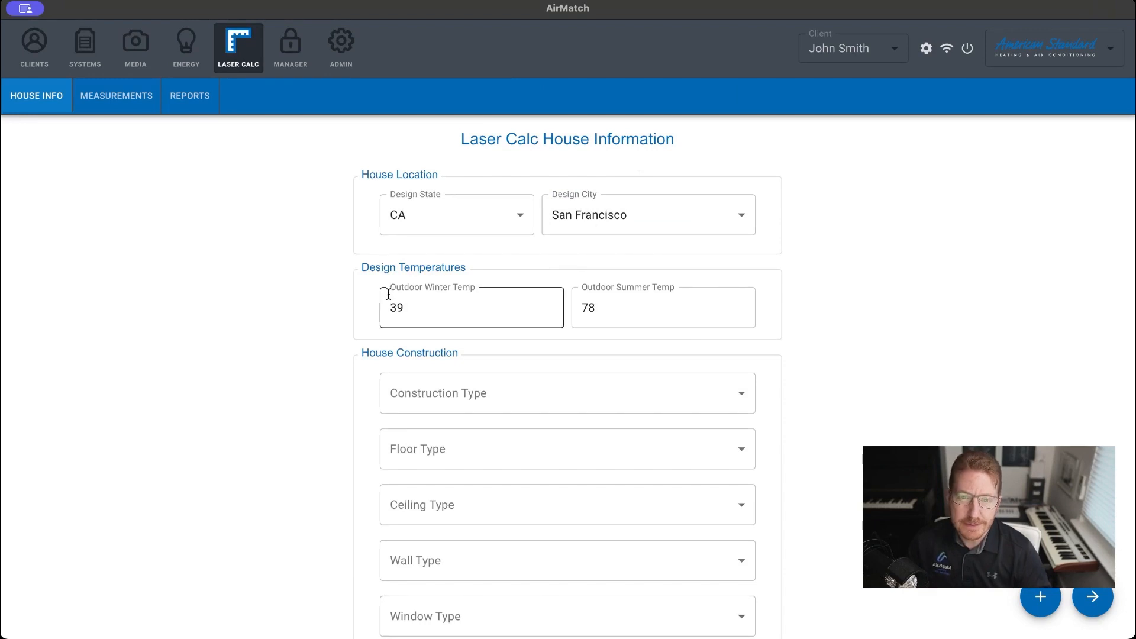
click(432, 307)
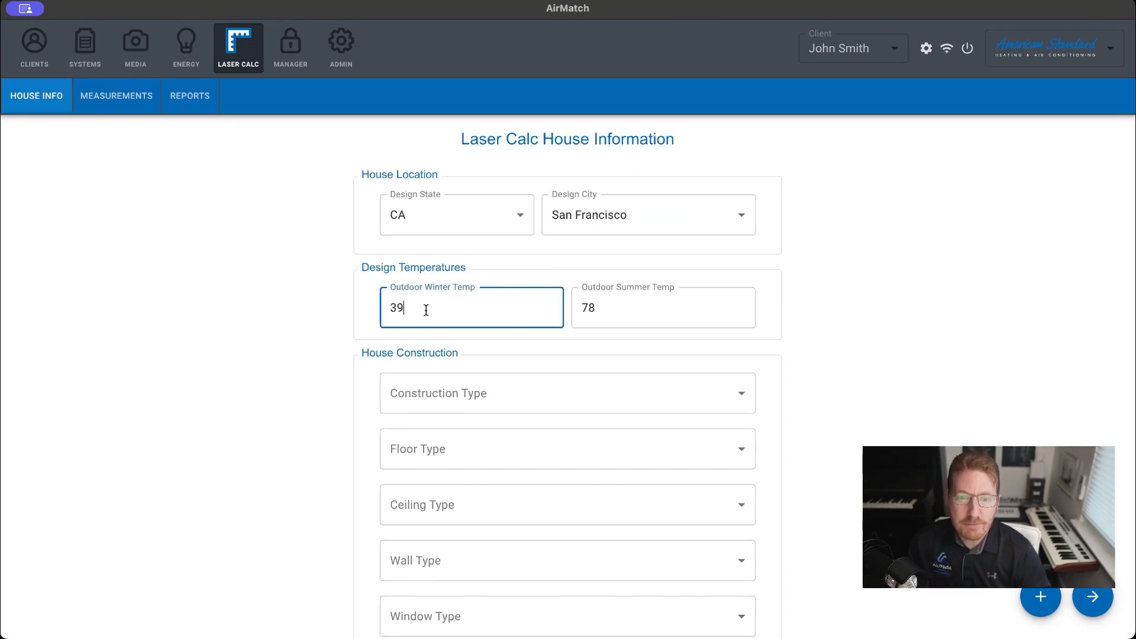
click(623, 307)
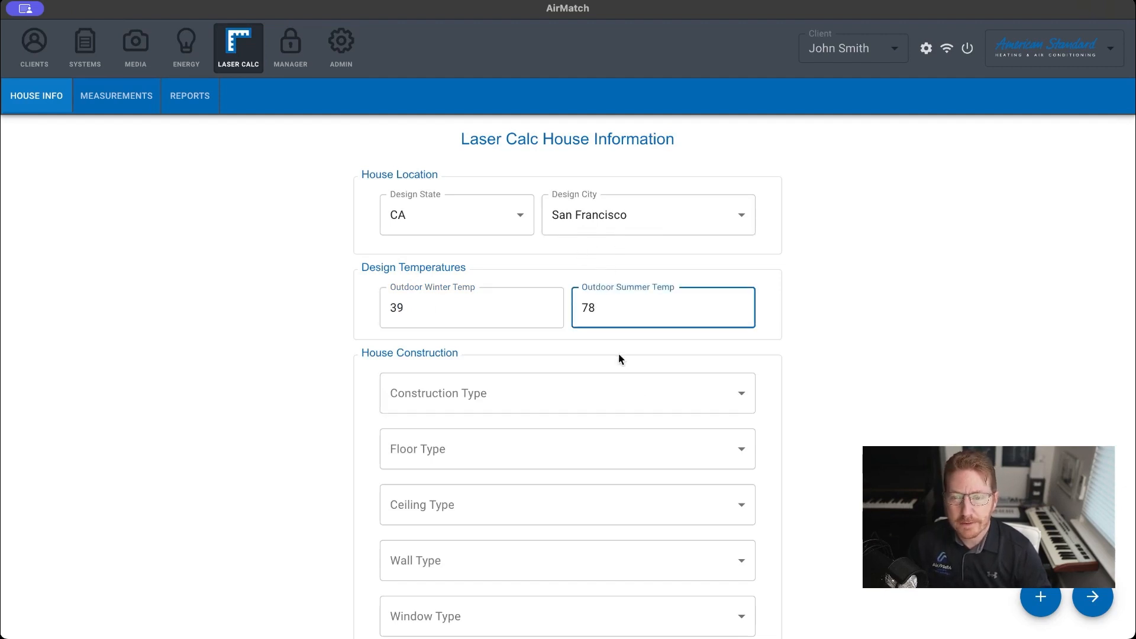
Step: Set the design city back to Sacramento
click(631, 223)
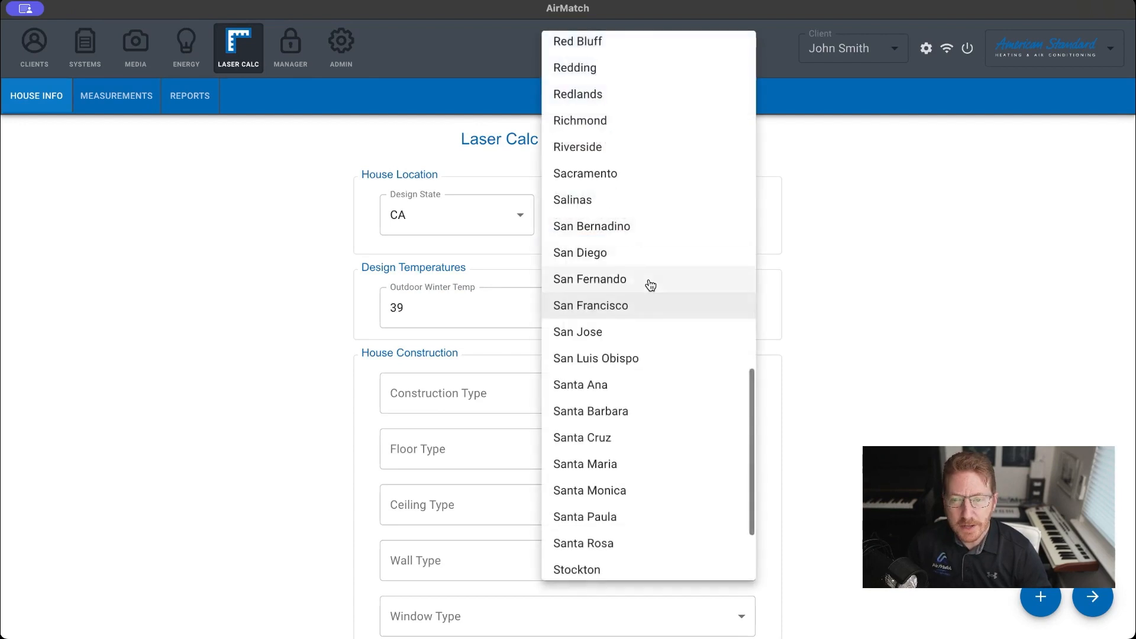
scroll(650, 284, up, 1)
click(627, 223)
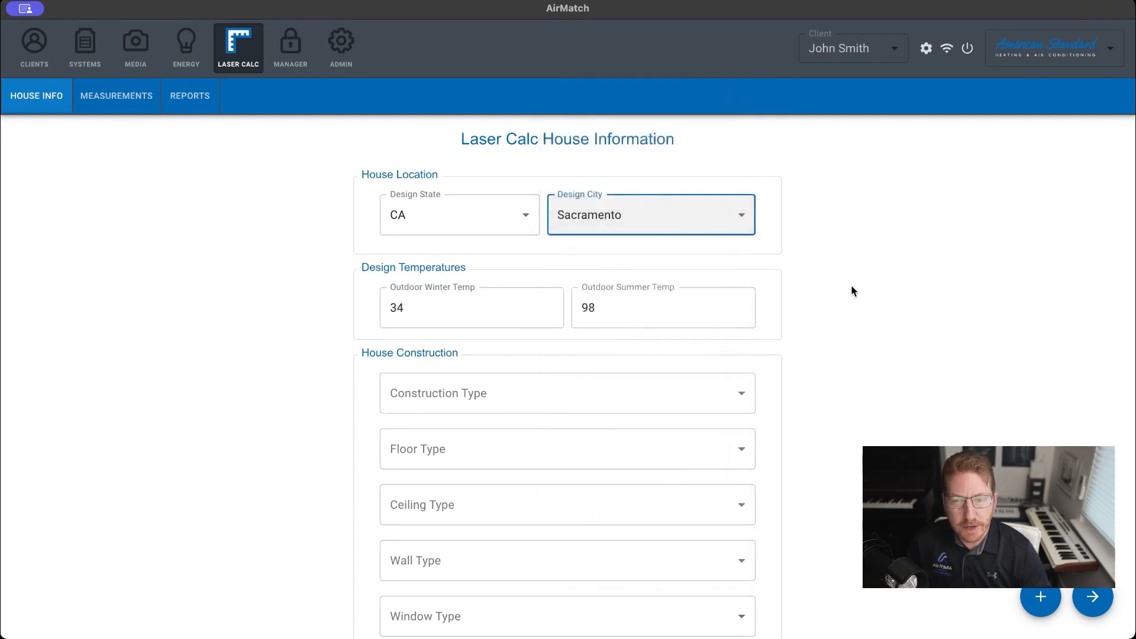
Step: Override the design temperatures with 39 for outdoor winter and 104 for outdoor summer
click(612, 312)
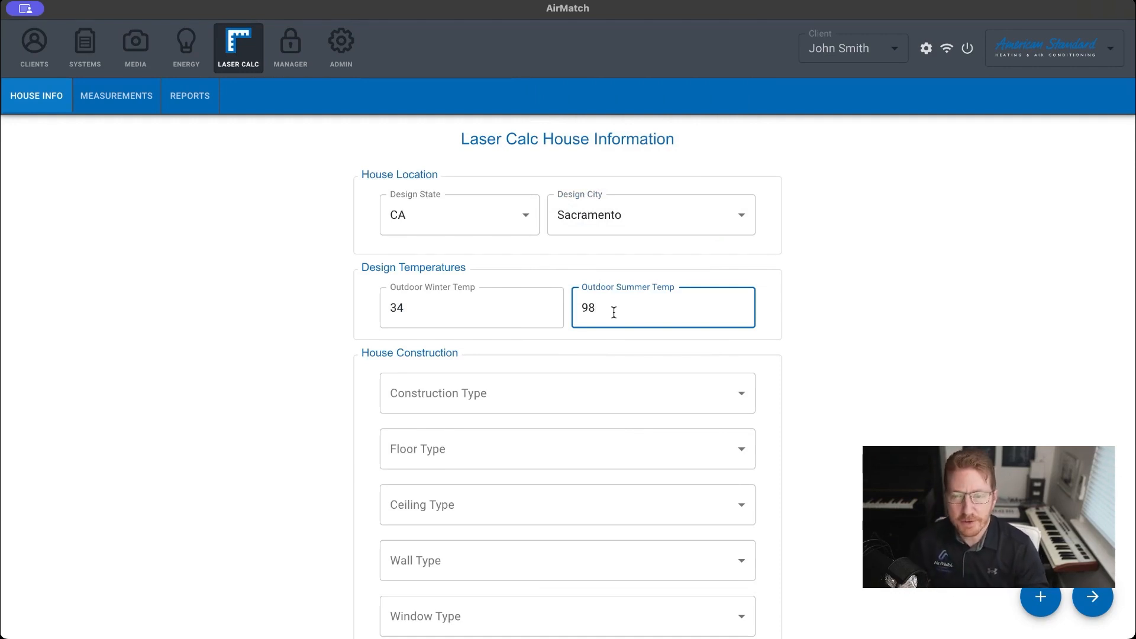
drag(613, 312, 491, 306)
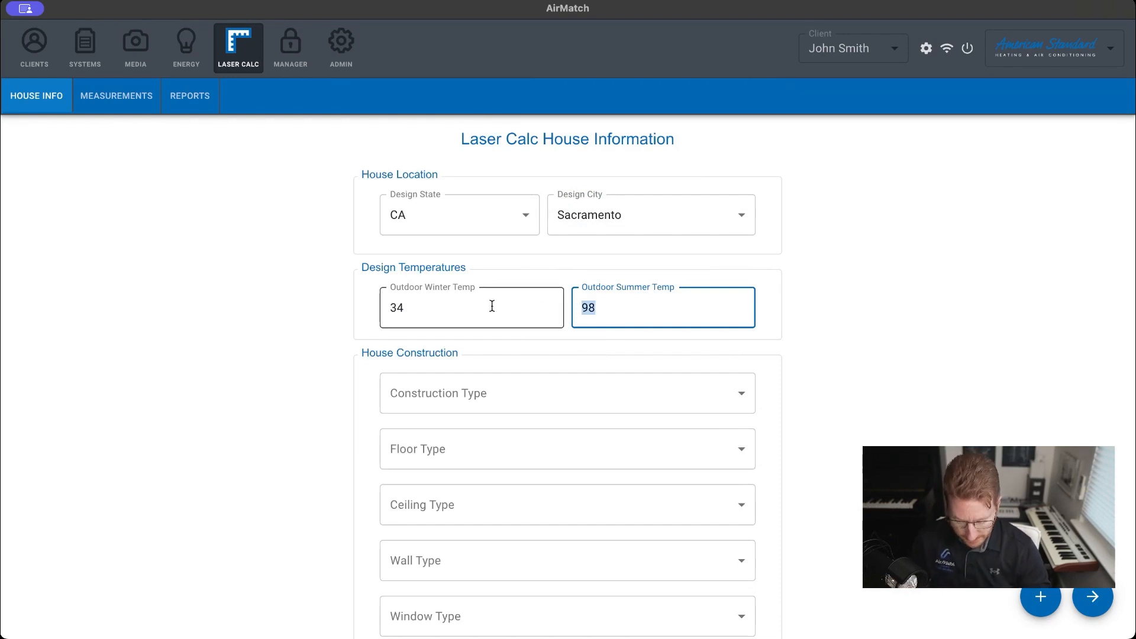
text(104)
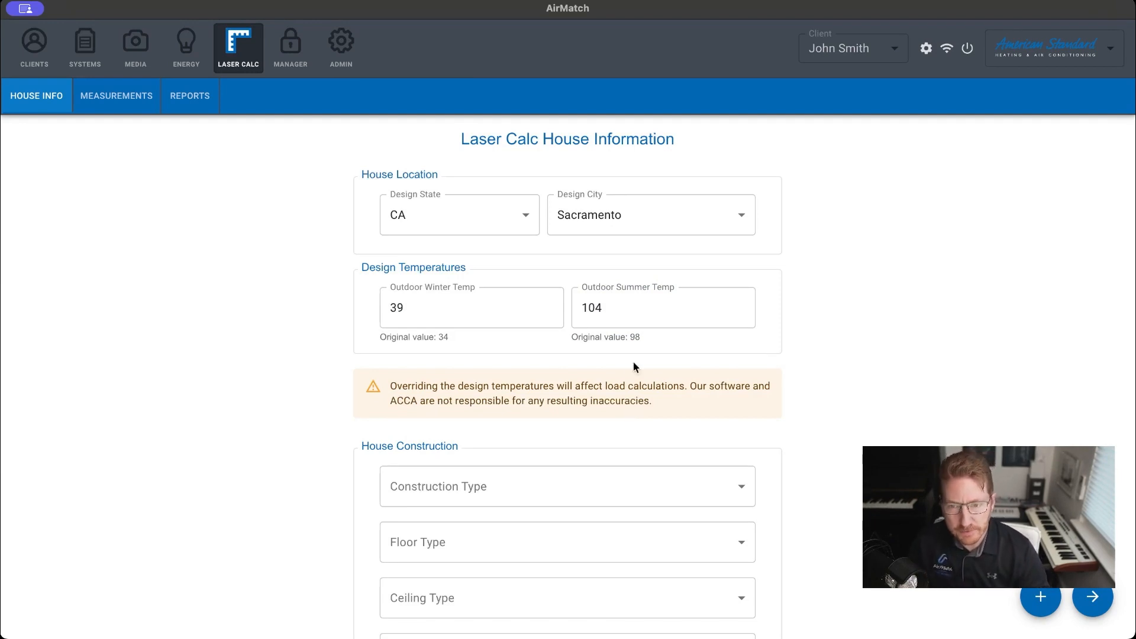
Step: Try an outdoor summer temperature of 115 degrees and replace it with 114
drag(624, 309, 459, 300)
text(115)
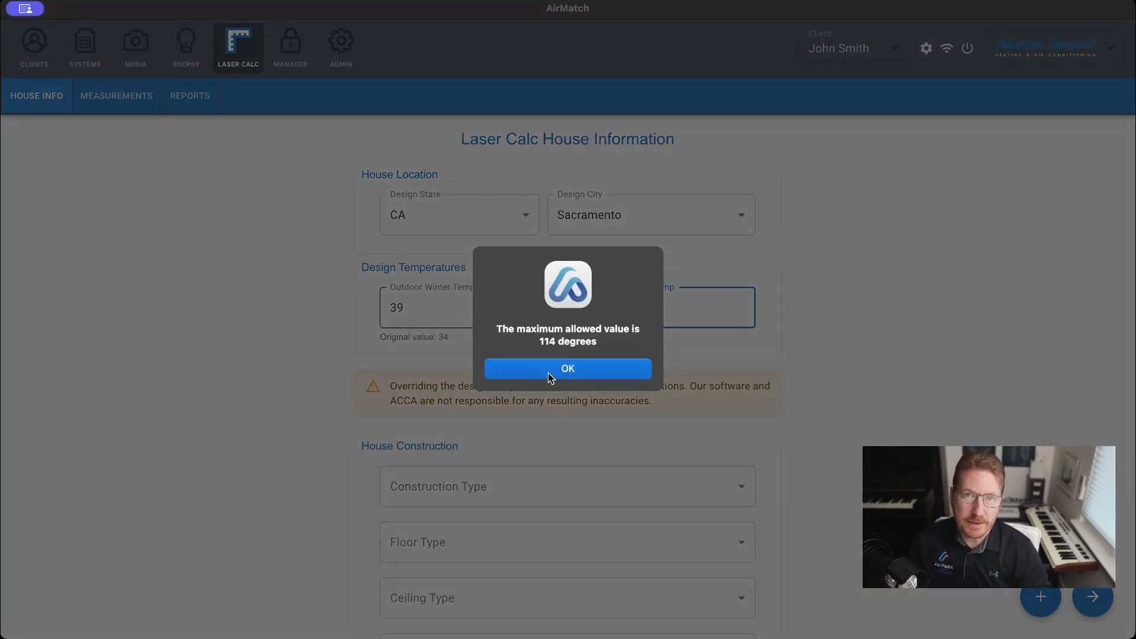
click(548, 369)
text(4)
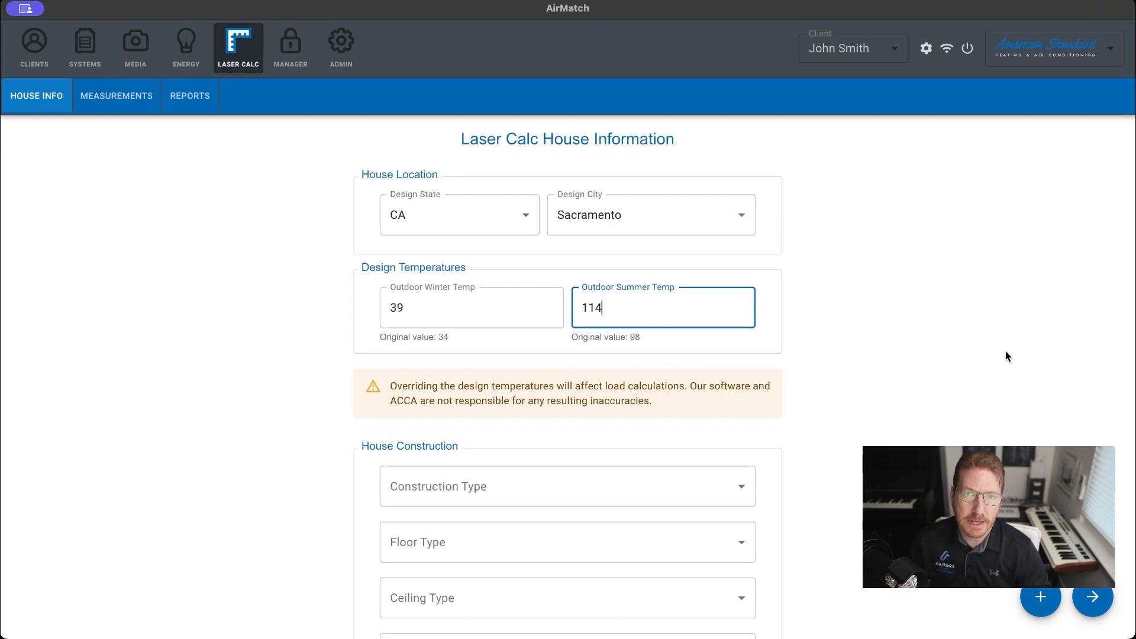
click(947, 340)
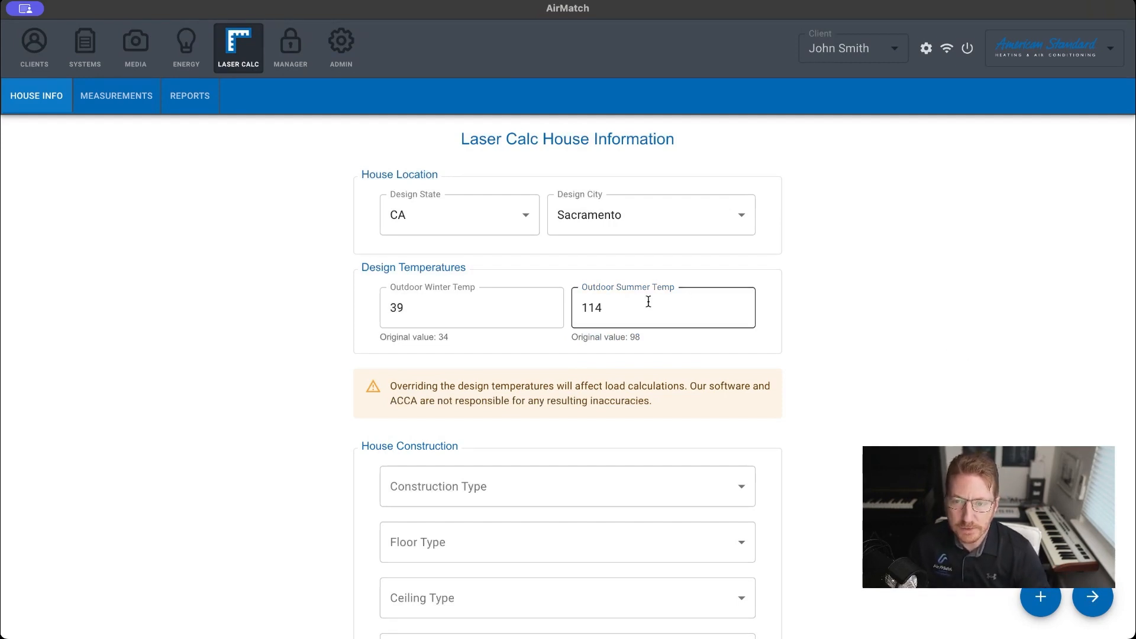
Step: Set the outdoor summer design temperature to 98
click(619, 314)
key(super+a)
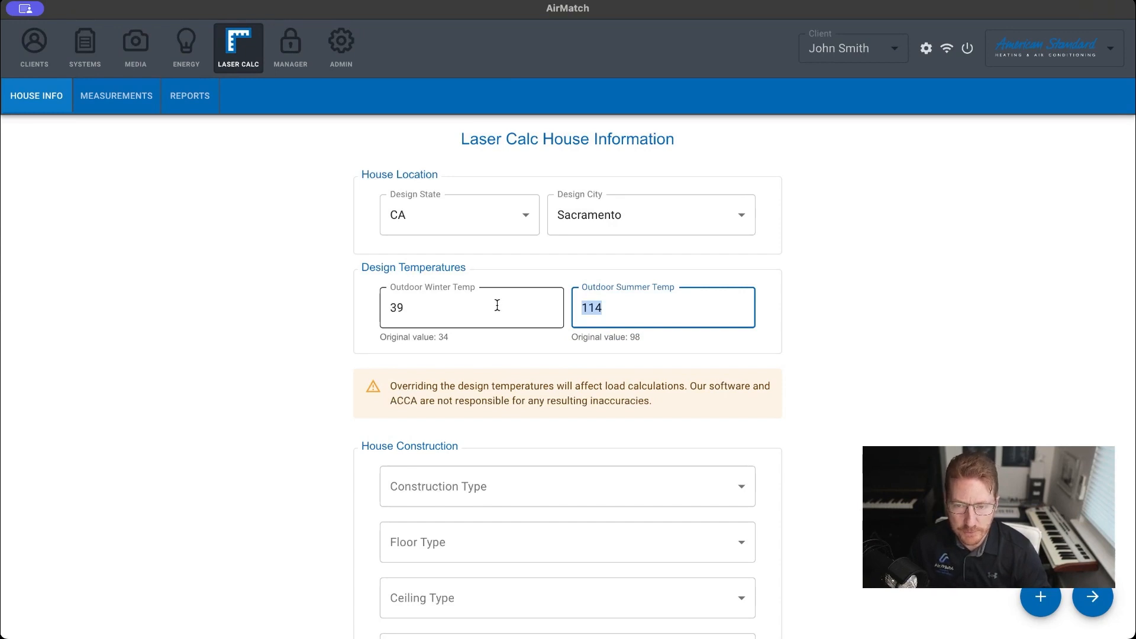
text(98)
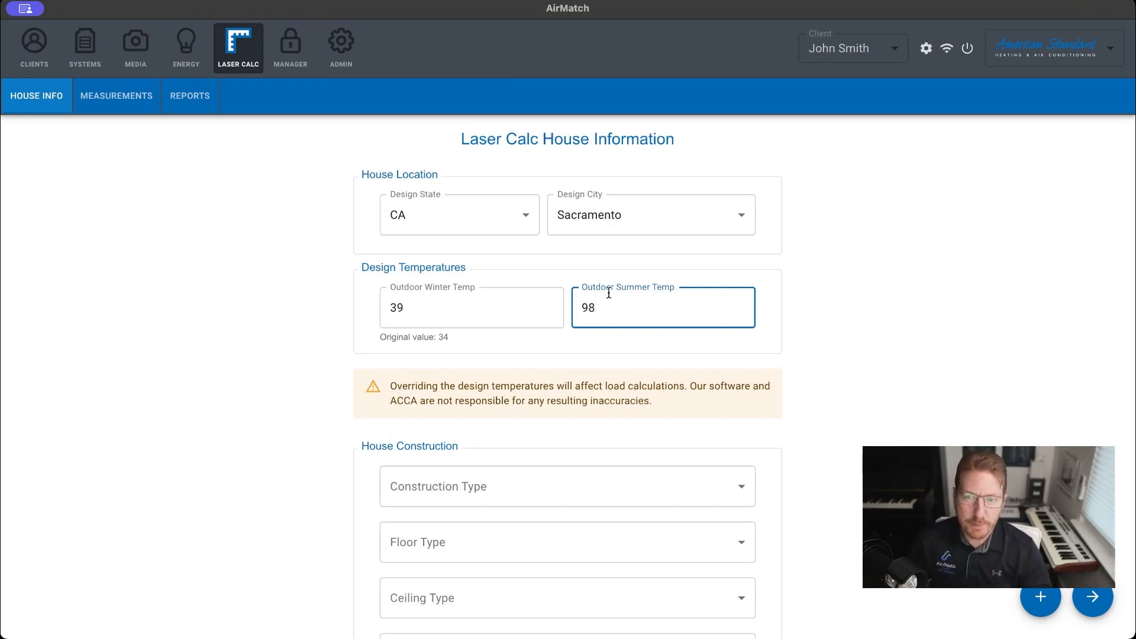
click(846, 309)
click(652, 303)
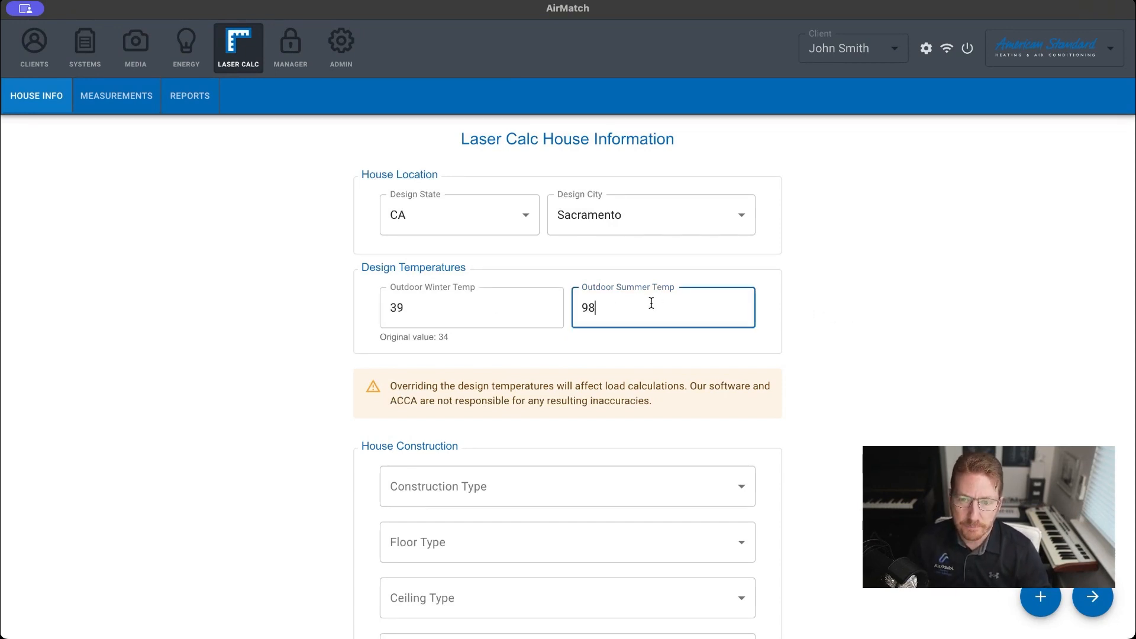
click(880, 362)
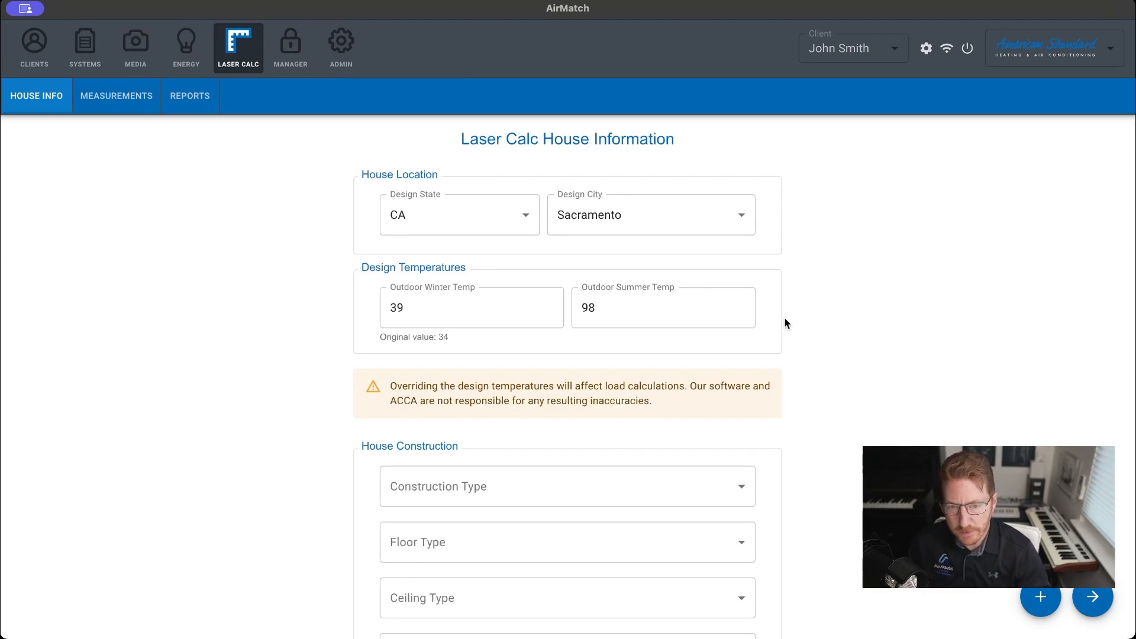
Step: Set the construction type of the house to Tight
scroll(785, 318, down, 1)
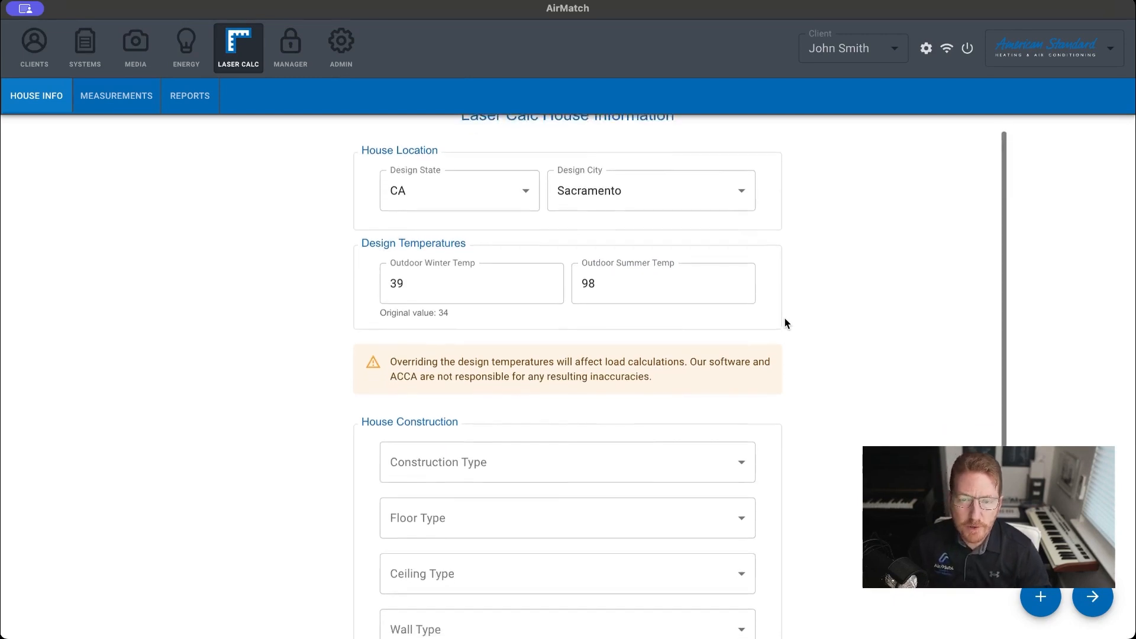
scroll(785, 322, down, 8)
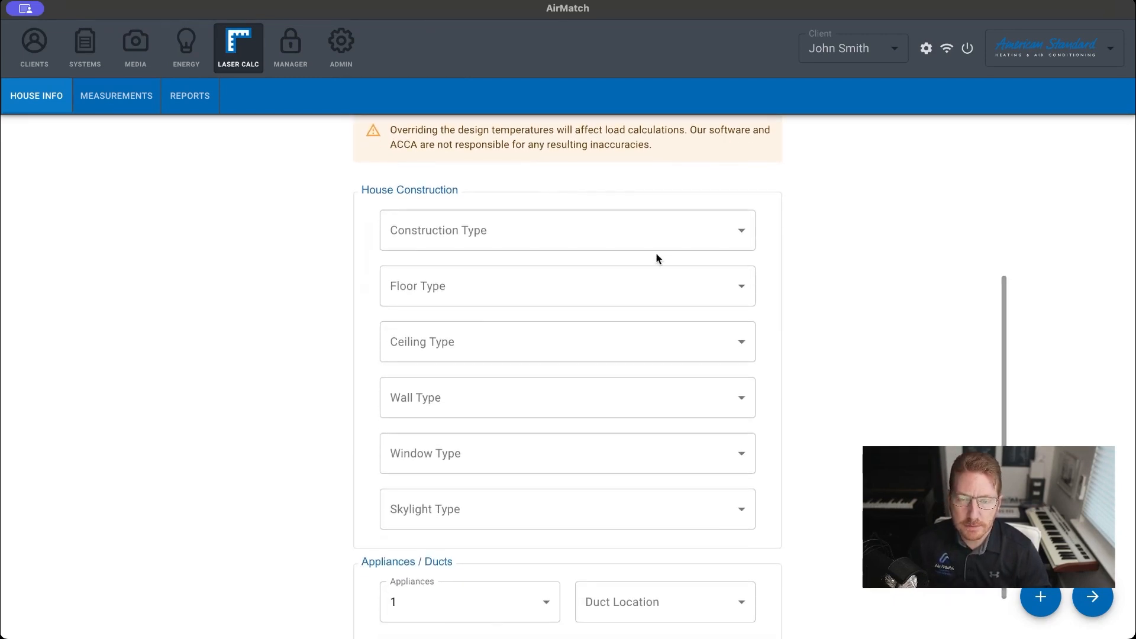
click(615, 236)
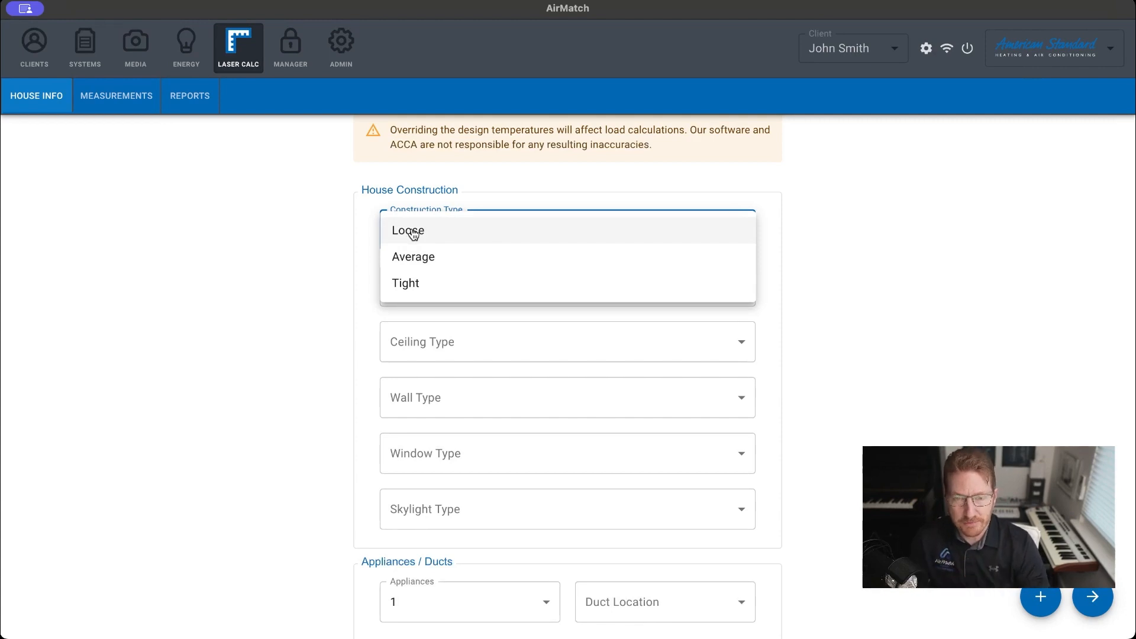
click(409, 283)
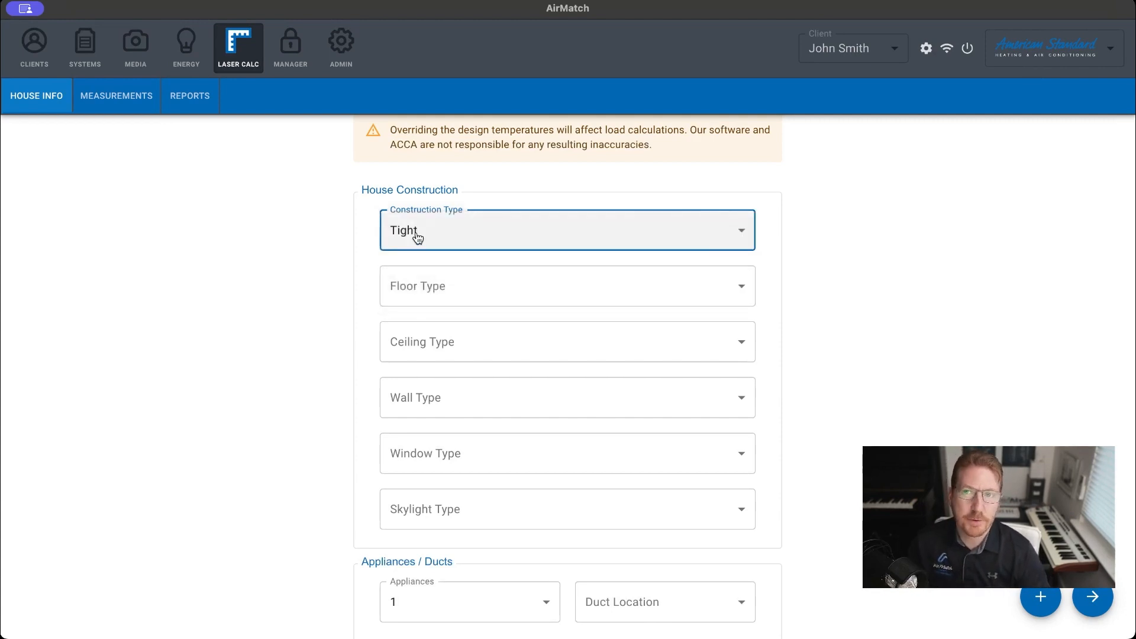
Step: Set the floor type to Carpet Raised Floor R-30 and the ceiling type to R-38 Vented
click(599, 287)
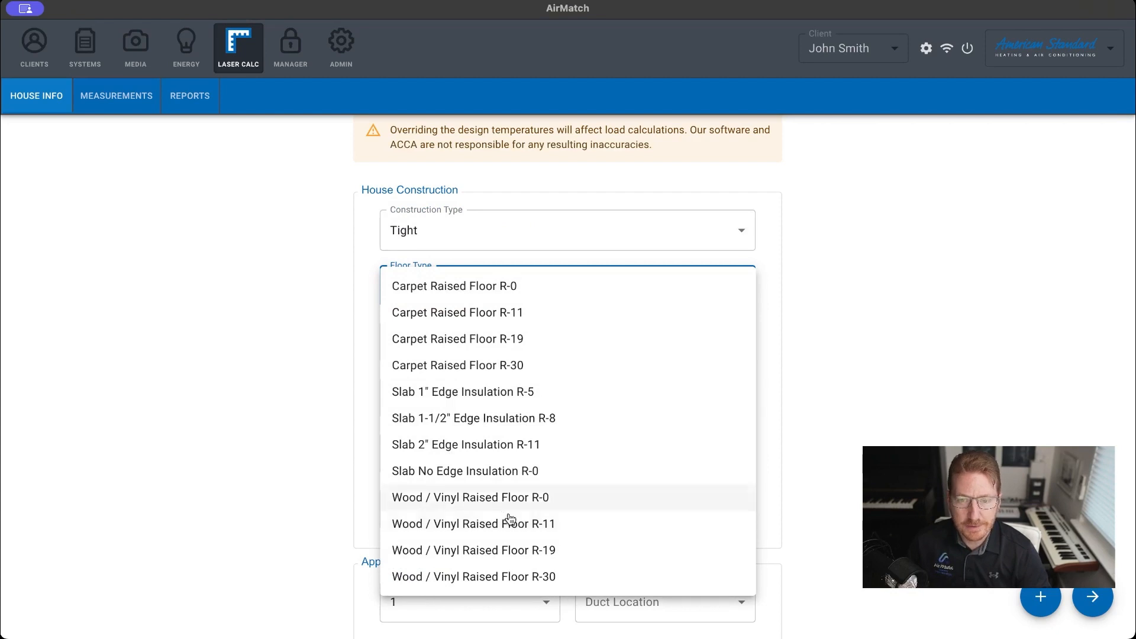
click(521, 365)
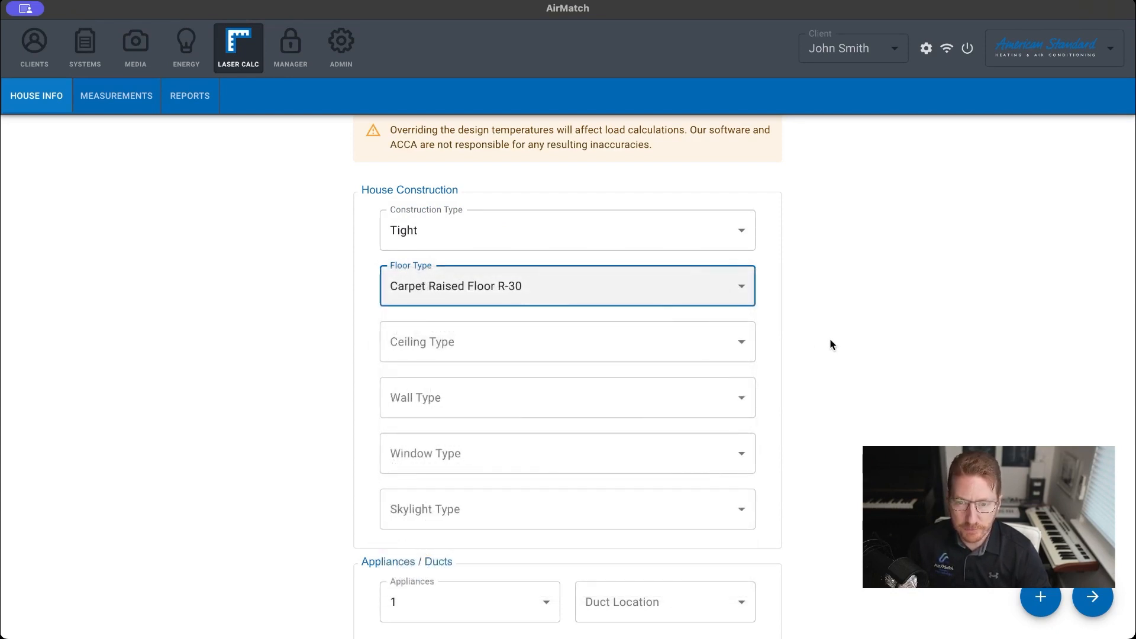
click(546, 353)
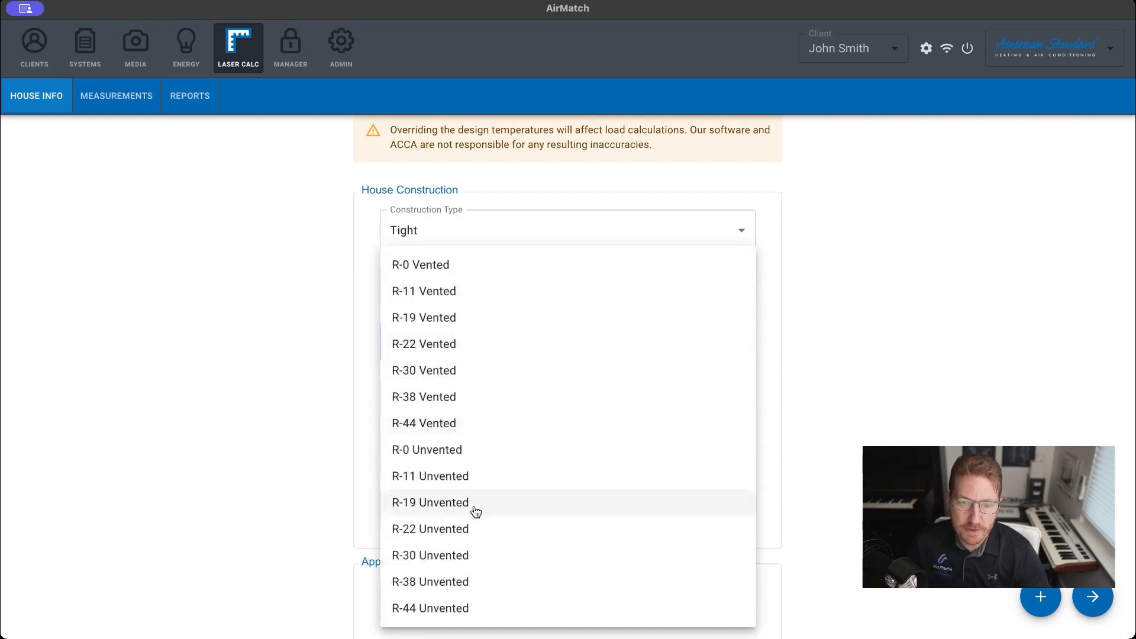
click(455, 397)
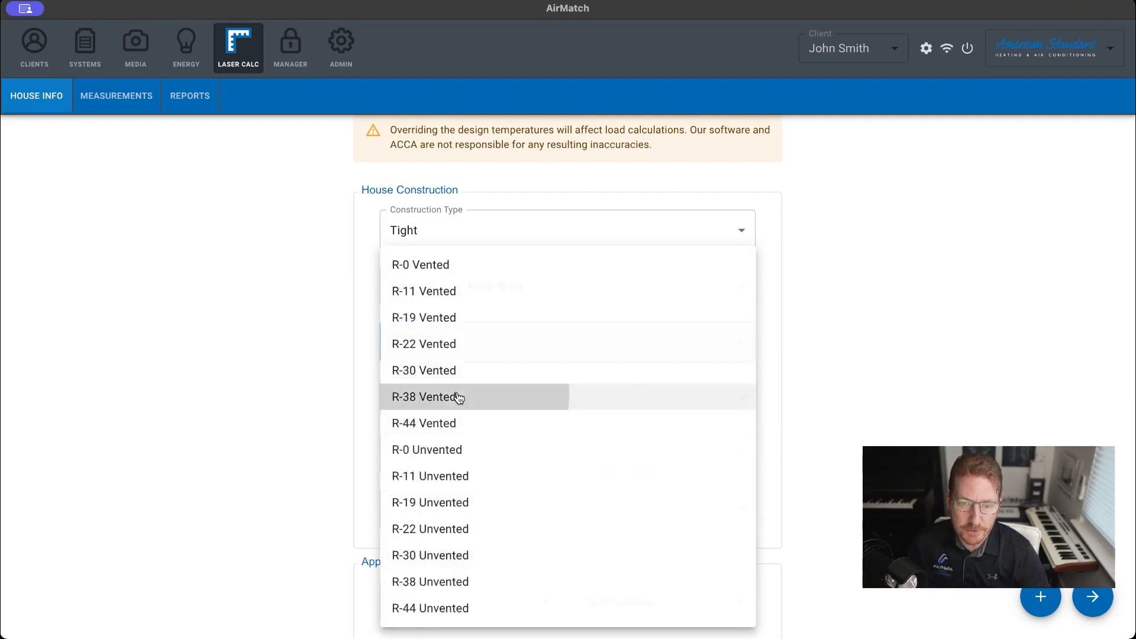
Step: Set the wall type of the house to Stucco Frame R-21
click(639, 402)
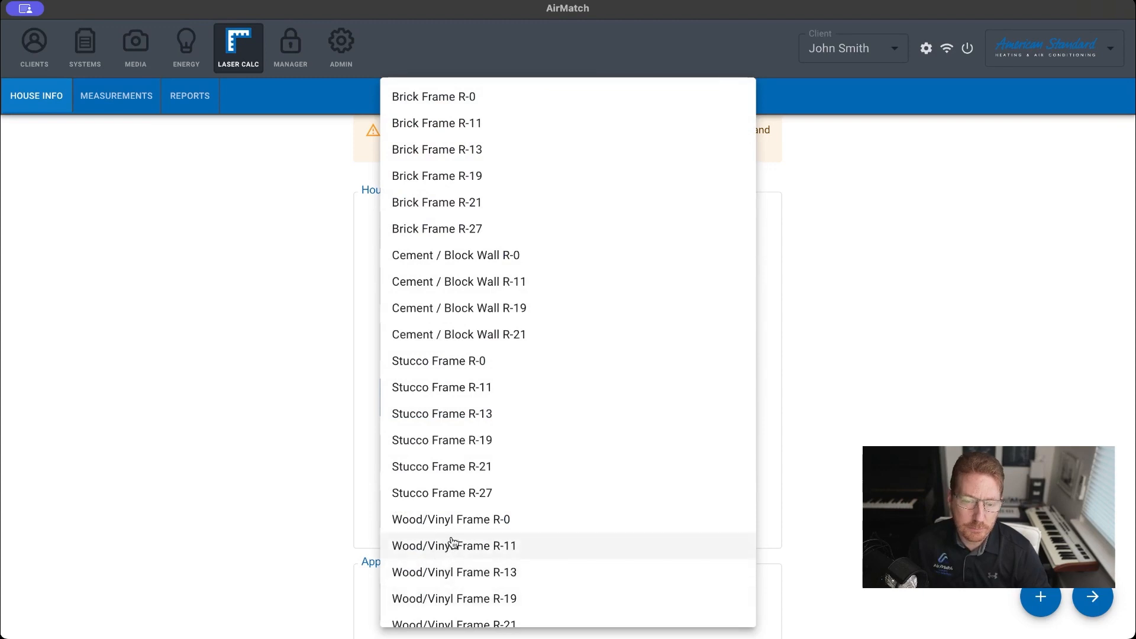
scroll(452, 541, down, 1)
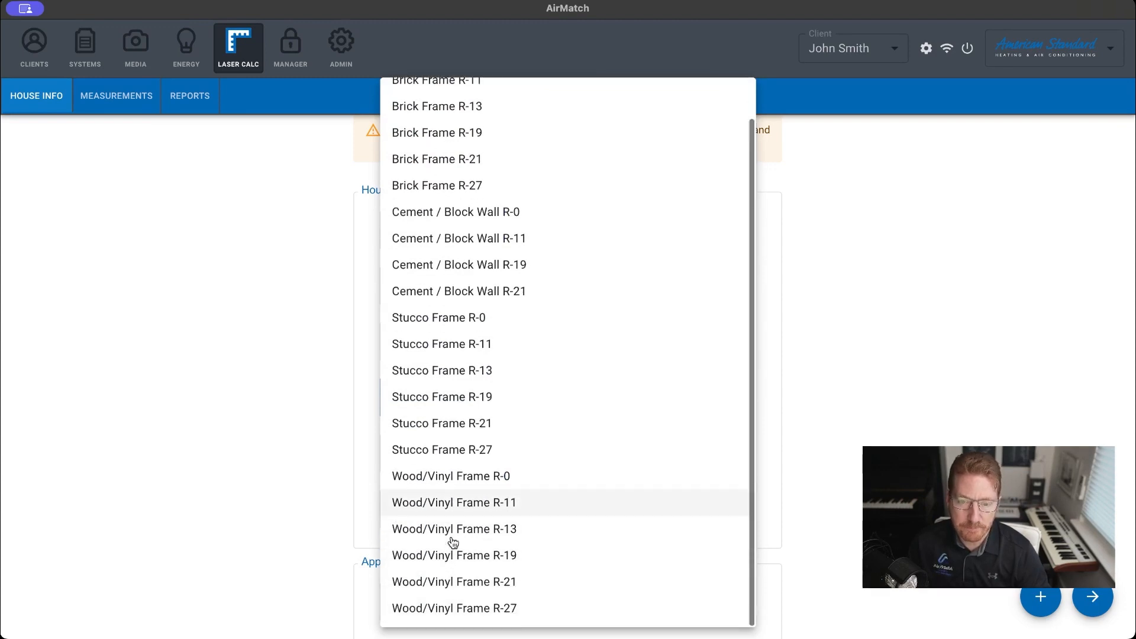
click(457, 427)
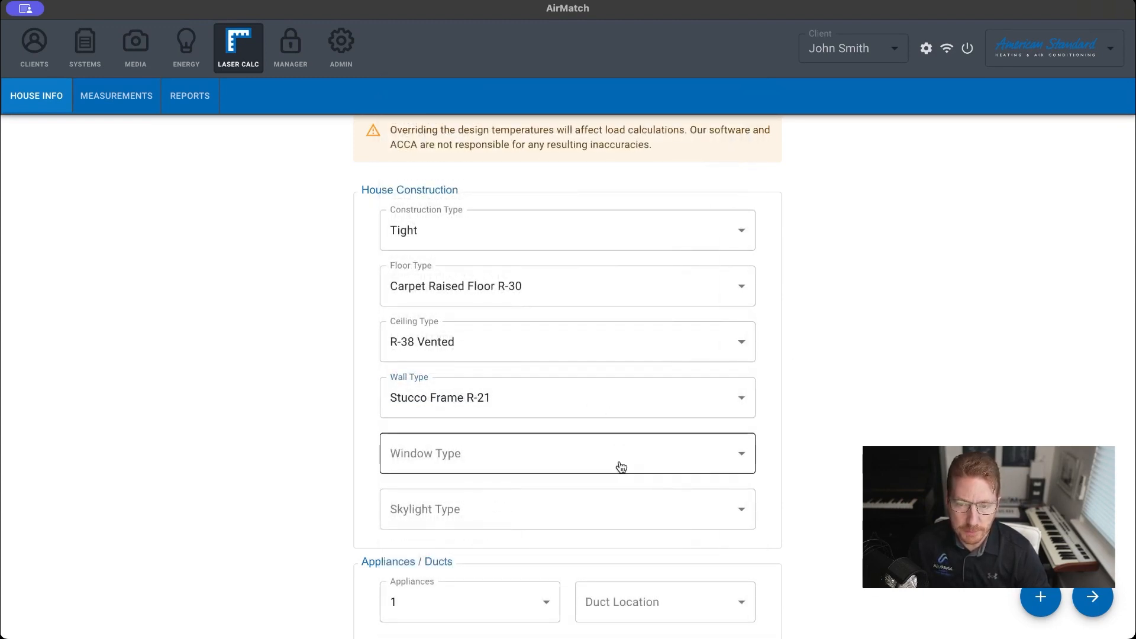
Step: Set the window type to Double Pane Metal - Low E and the skylight type to None
click(615, 461)
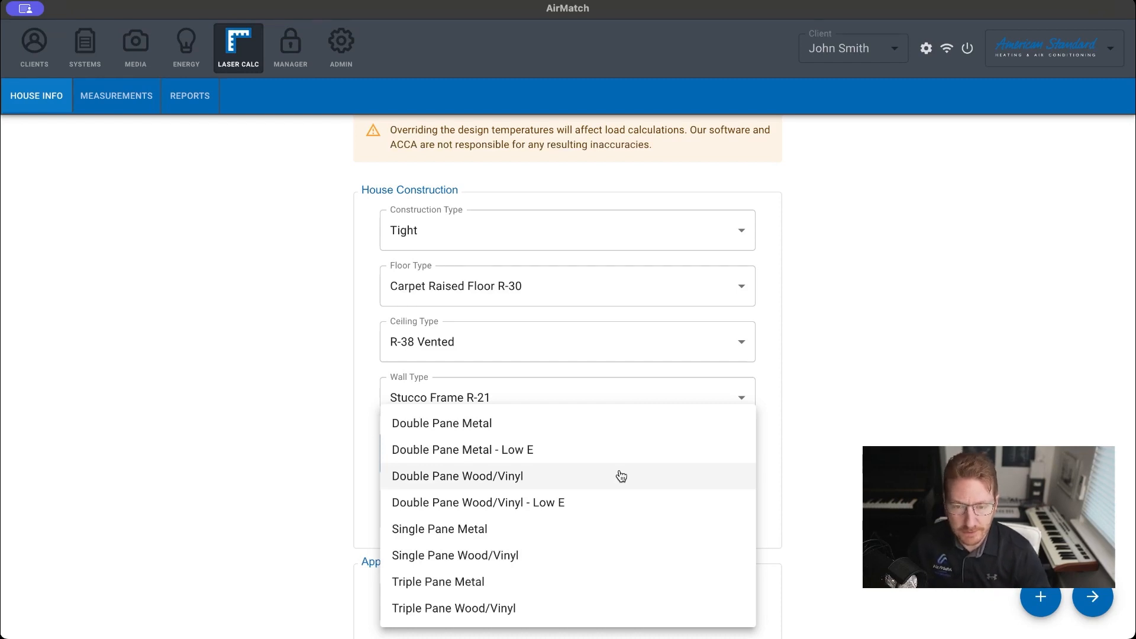
click(855, 460)
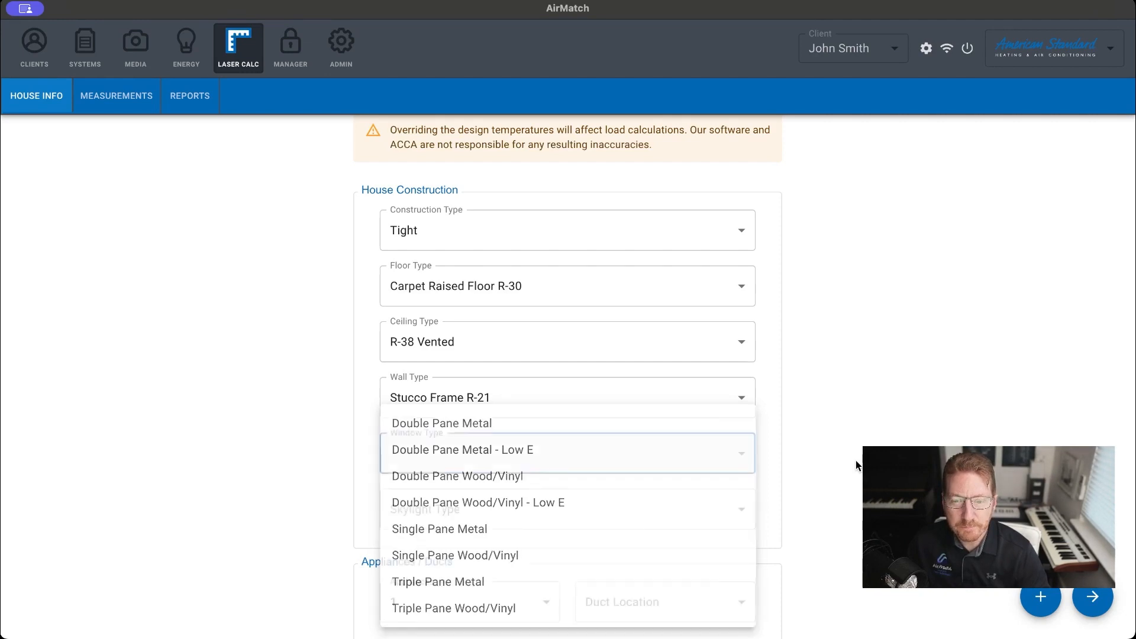
click(657, 451)
click(619, 453)
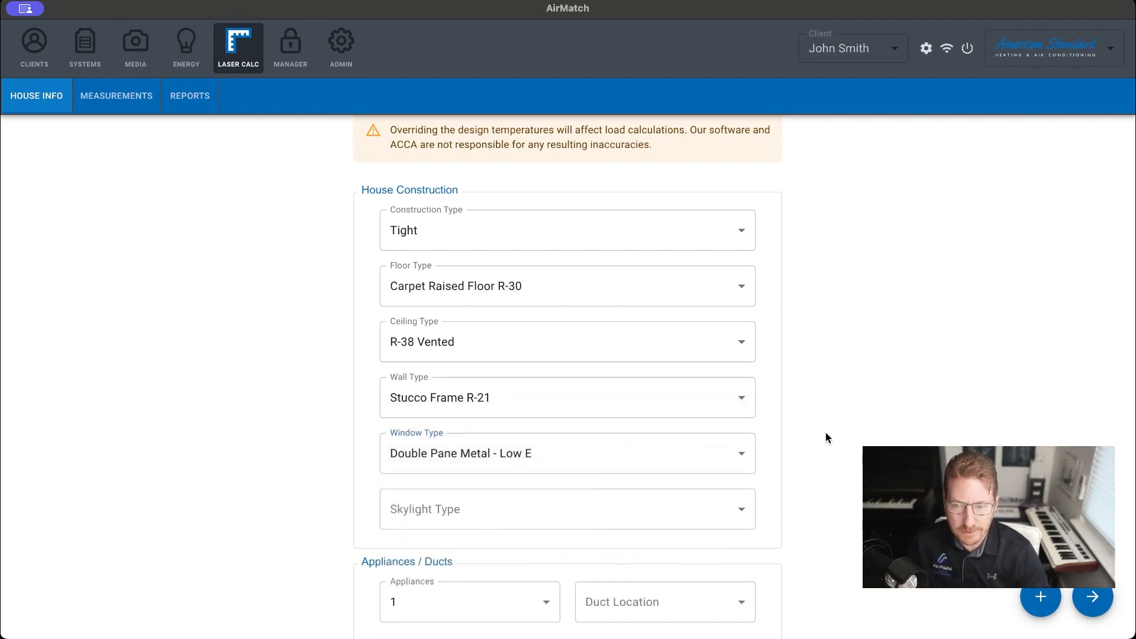
scroll(687, 462, down, 1)
click(672, 455)
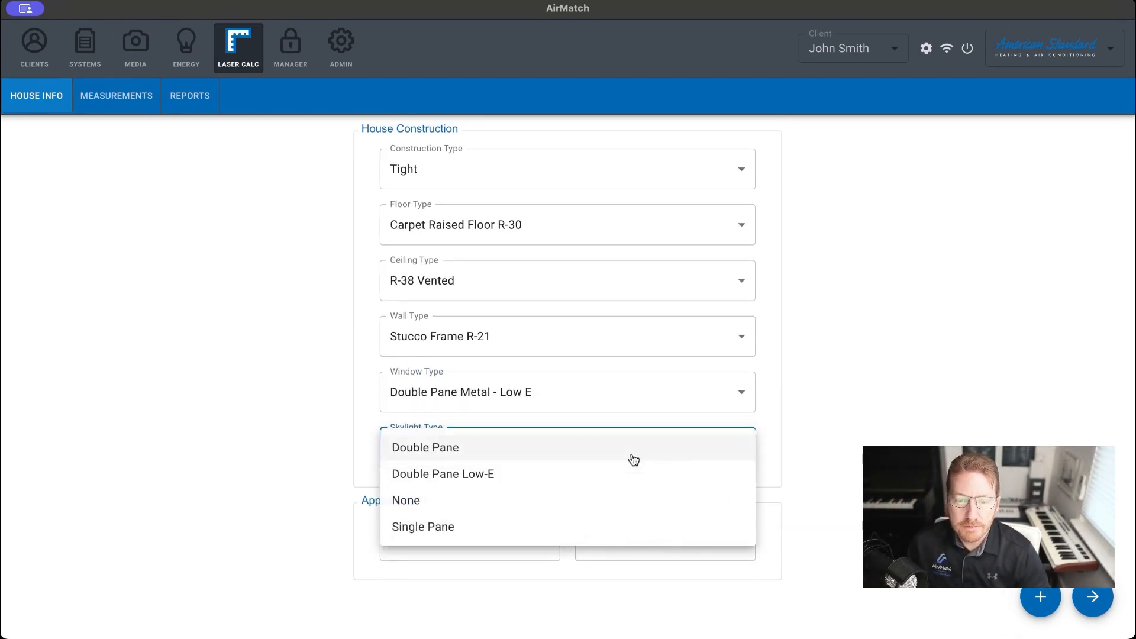
click(428, 509)
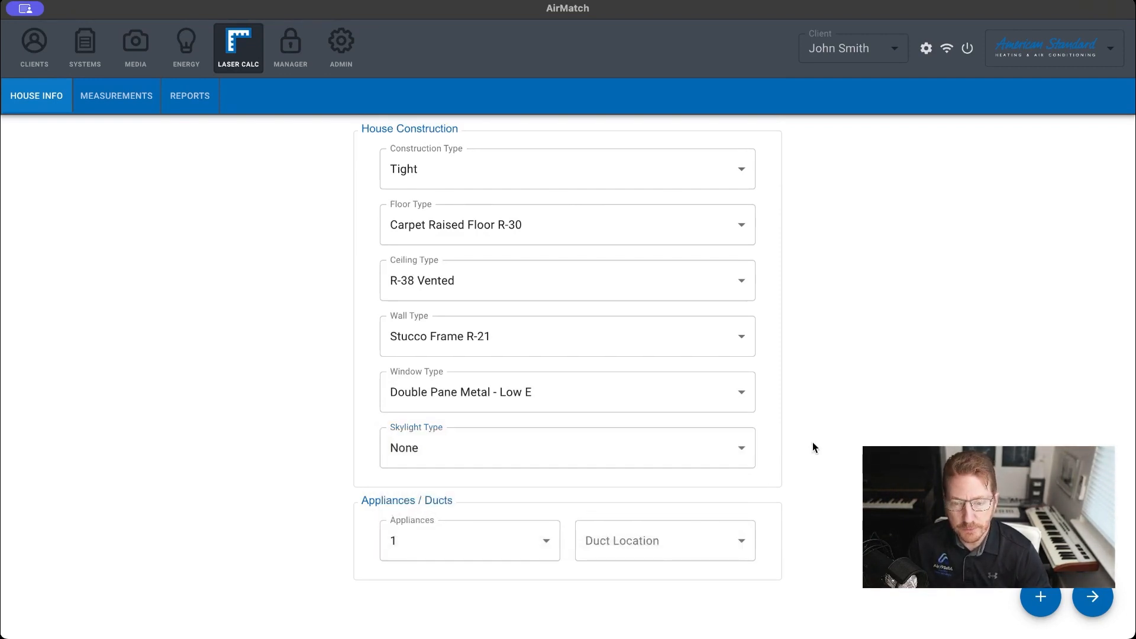
Step: Set the number of appliances to 3 and the duct location to Attic
click(505, 547)
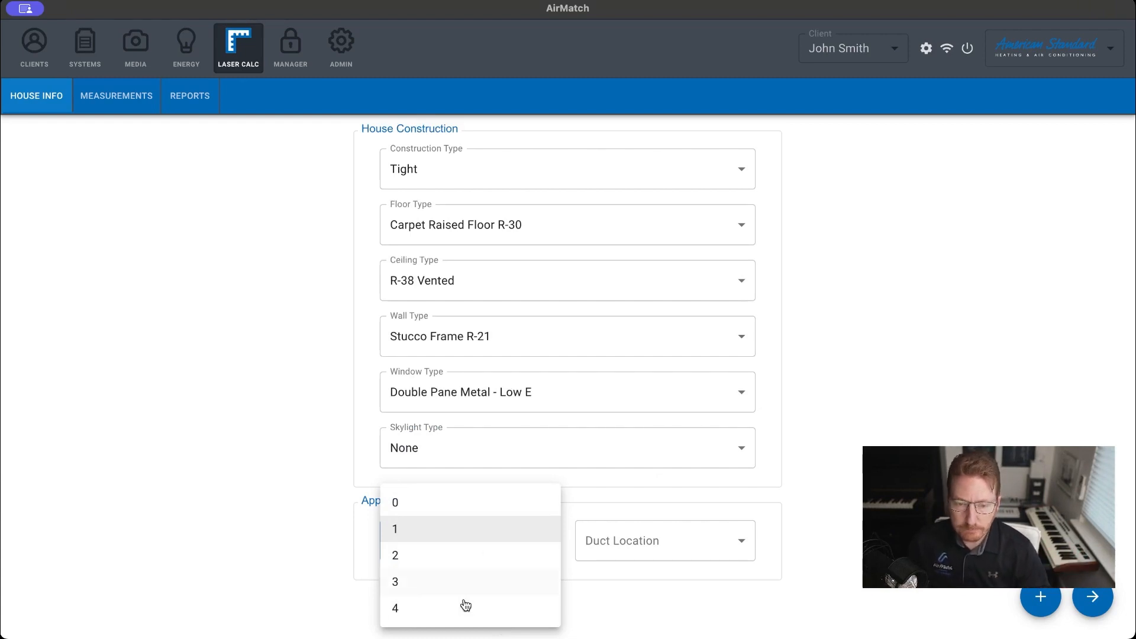
click(449, 586)
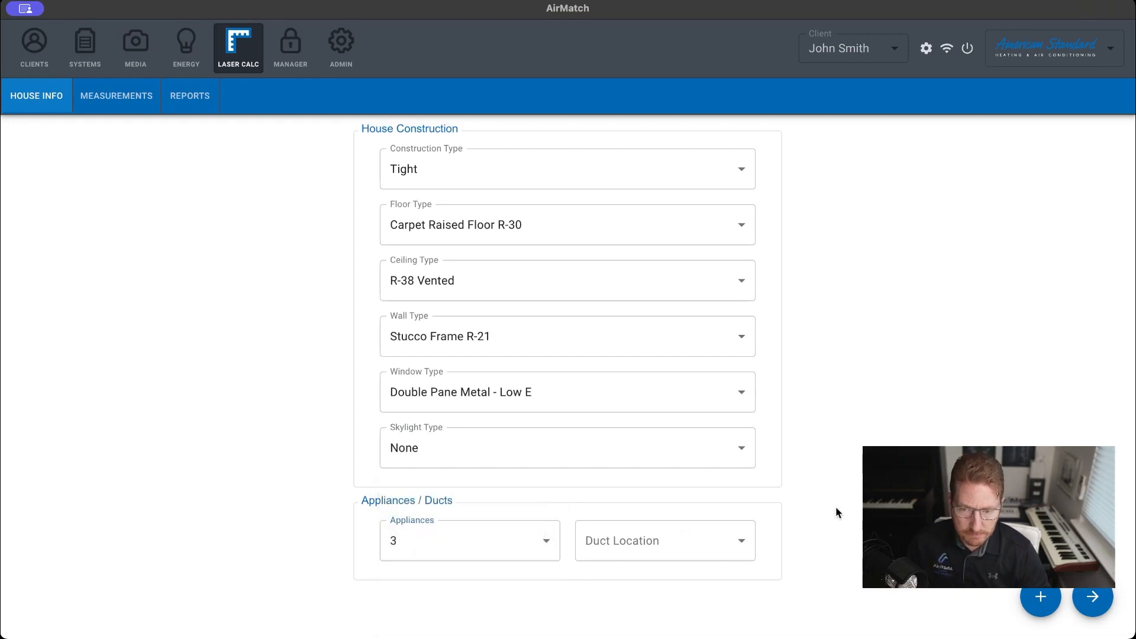
click(728, 542)
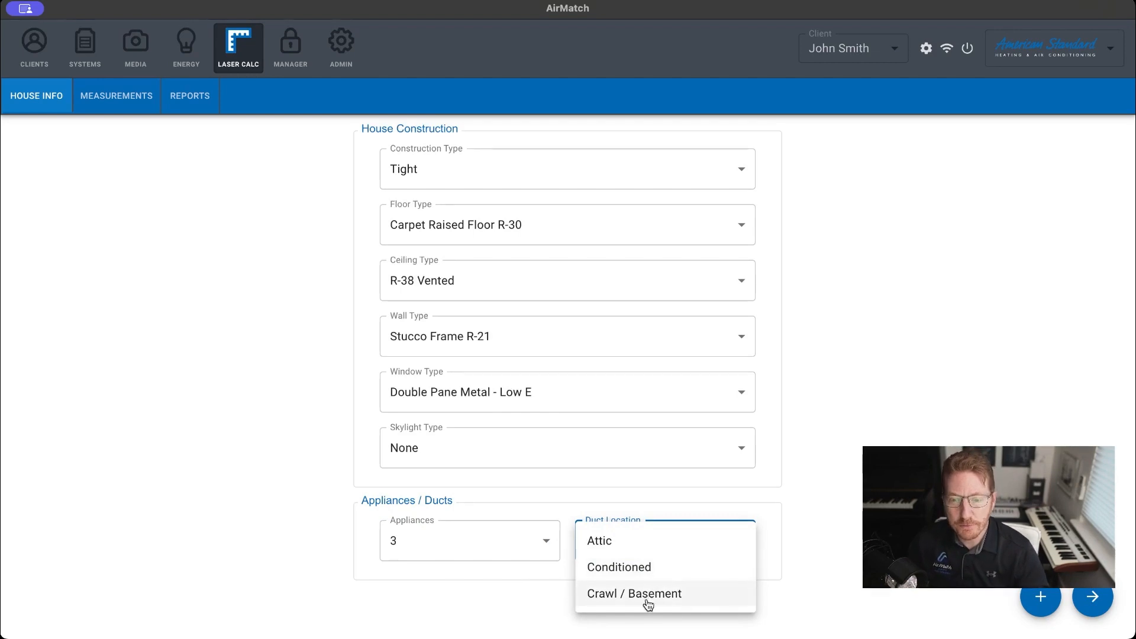
click(629, 540)
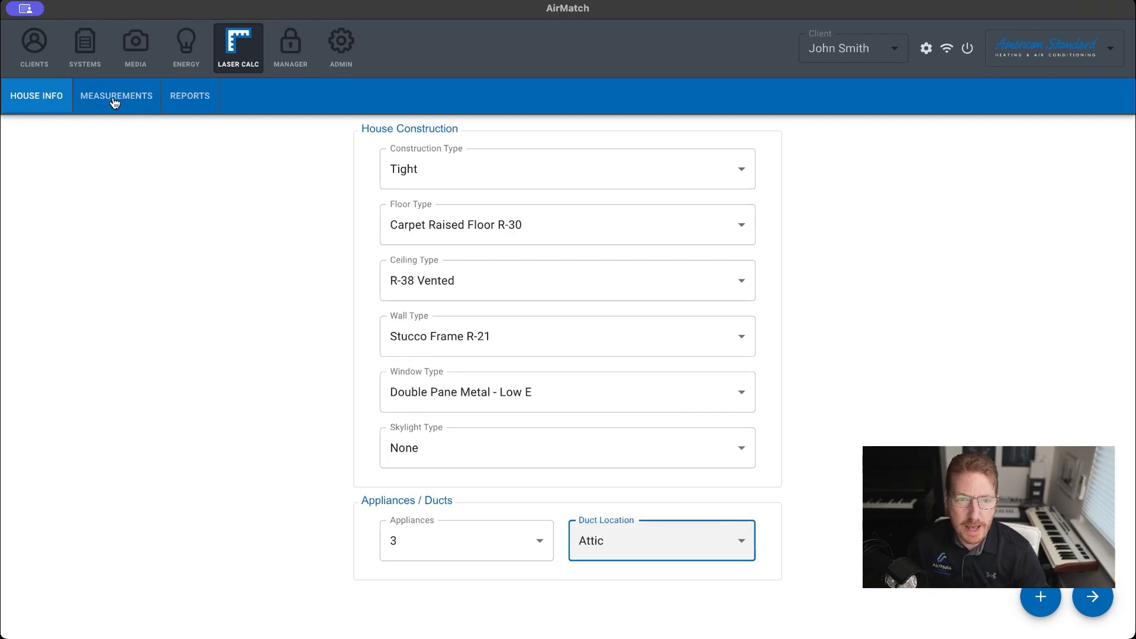
Step: Continue to the Laser Calc measurements and select the Living Room's room size field
click(1078, 597)
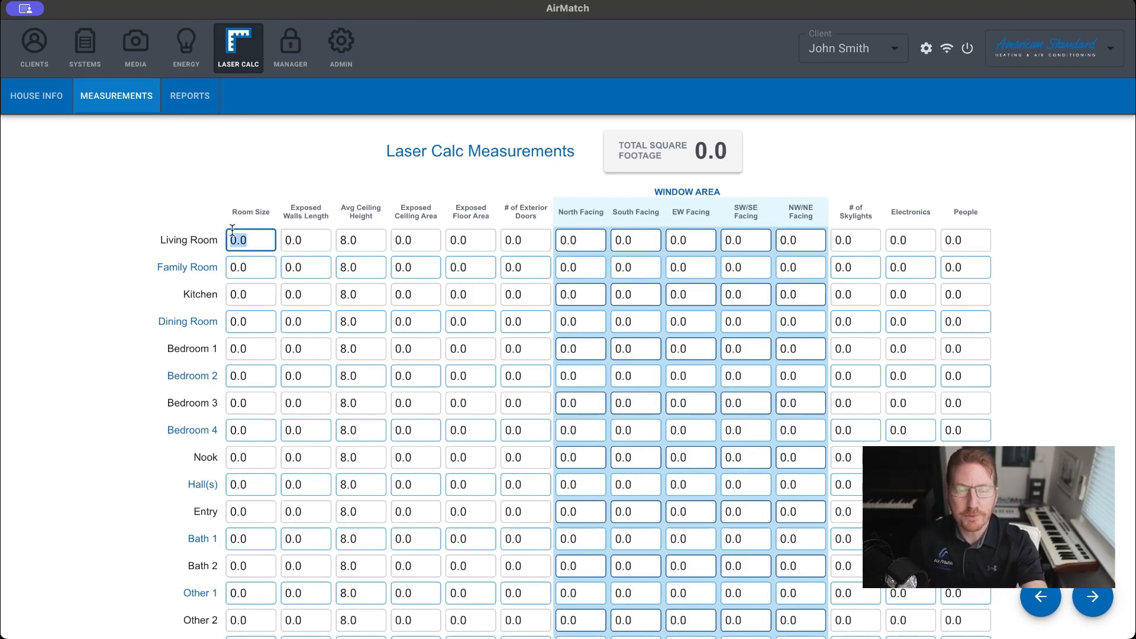
click(310, 231)
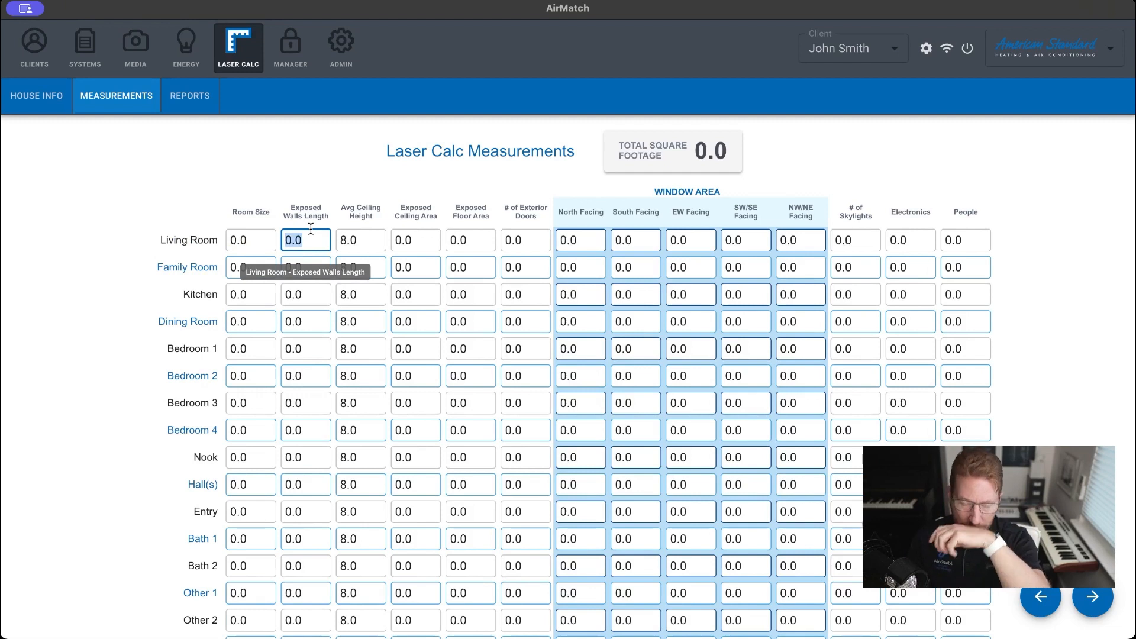
click(325, 230)
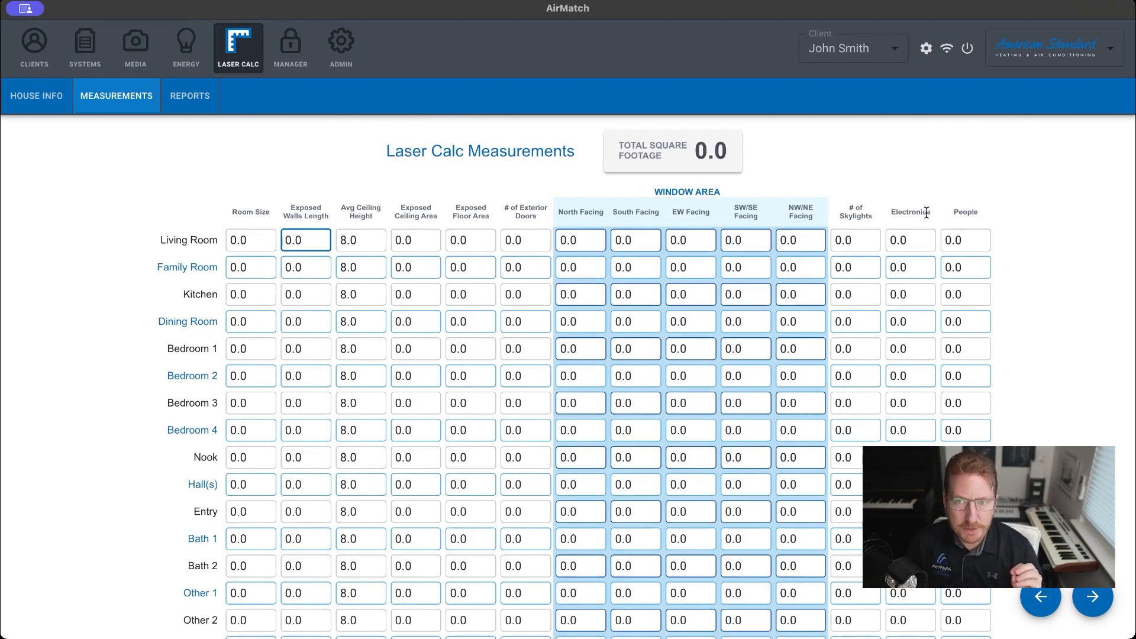
click(270, 247)
scroll(340, 247, down, 1)
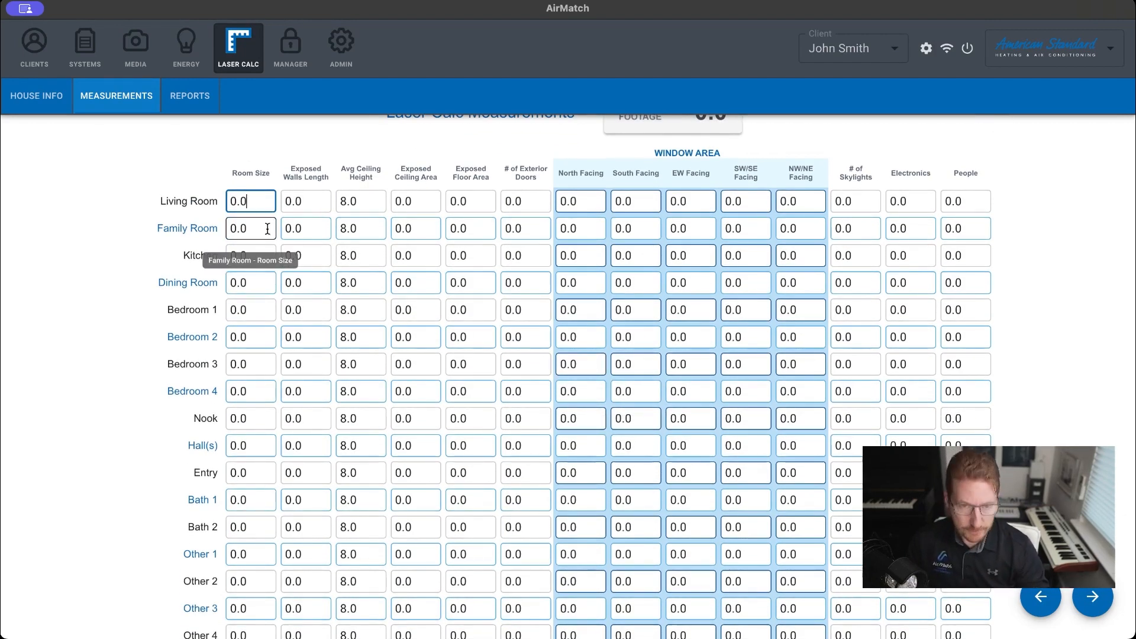
Step: Step across the Living Room's measurement fields to the south-facing window area and back to its room size
key(Tab)
key(Tab)
key(Tab)
key(Tab)
key(Tab)
key(Tab)
key(Tab)
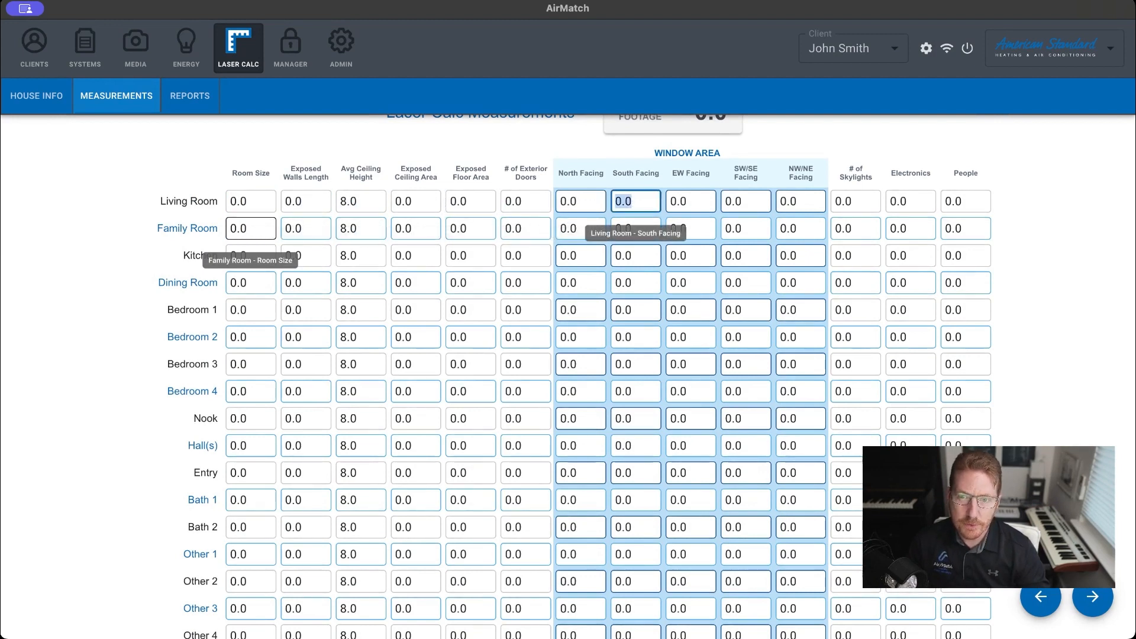
key(shift+Tab)
key(shift+Tab)
key(shift+Tab)
key(shift+Tab)
key(shift+Tab)
key(shift+Tab)
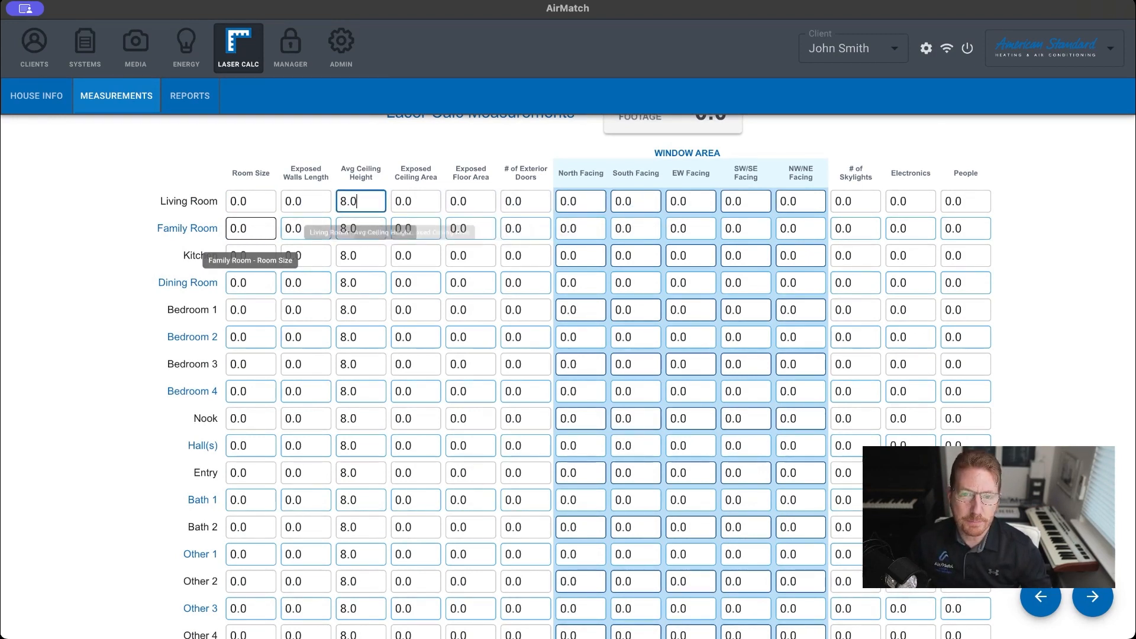
key(shift+Tab)
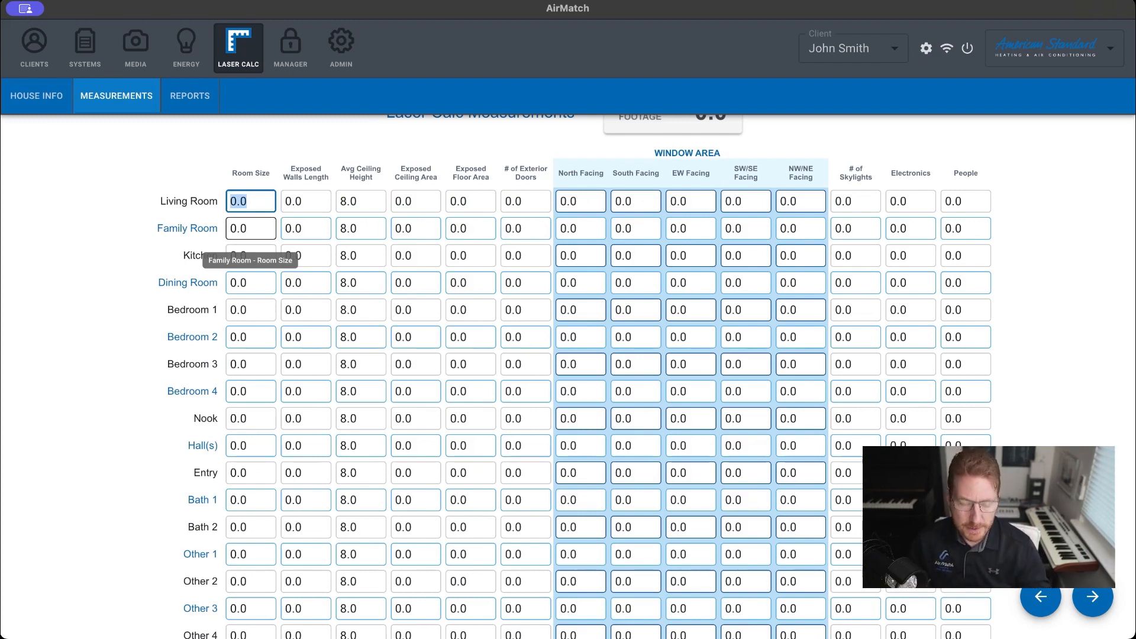
Step: Step down and back up the room size column between the Living Room and Dining Room rows, ending on Dining Room
key(Return)
key(Return)
key(Return)
key(Return)
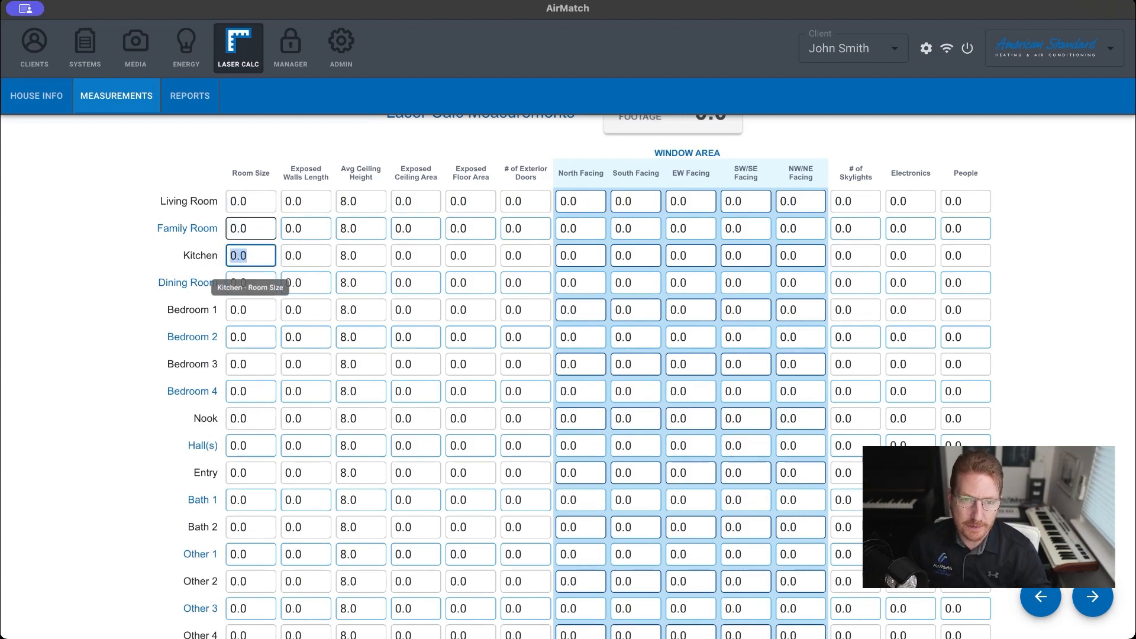
key(shift+Return)
key(shift+Return)
key(shift+Return)
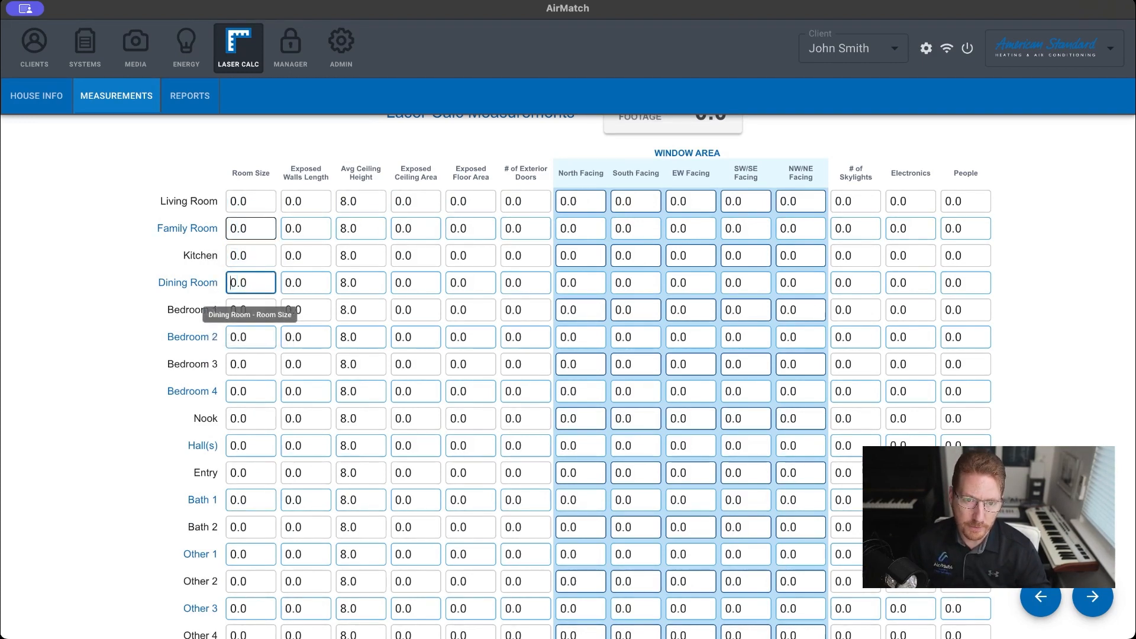
key(shift+Return)
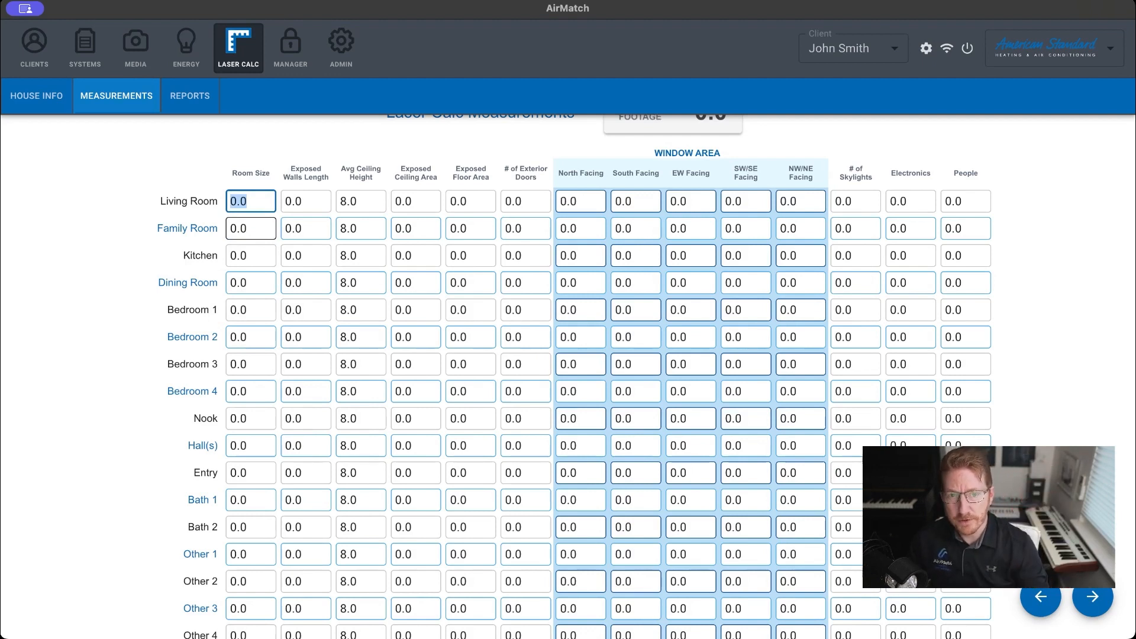
key(Return)
key(Return)
key(Return)
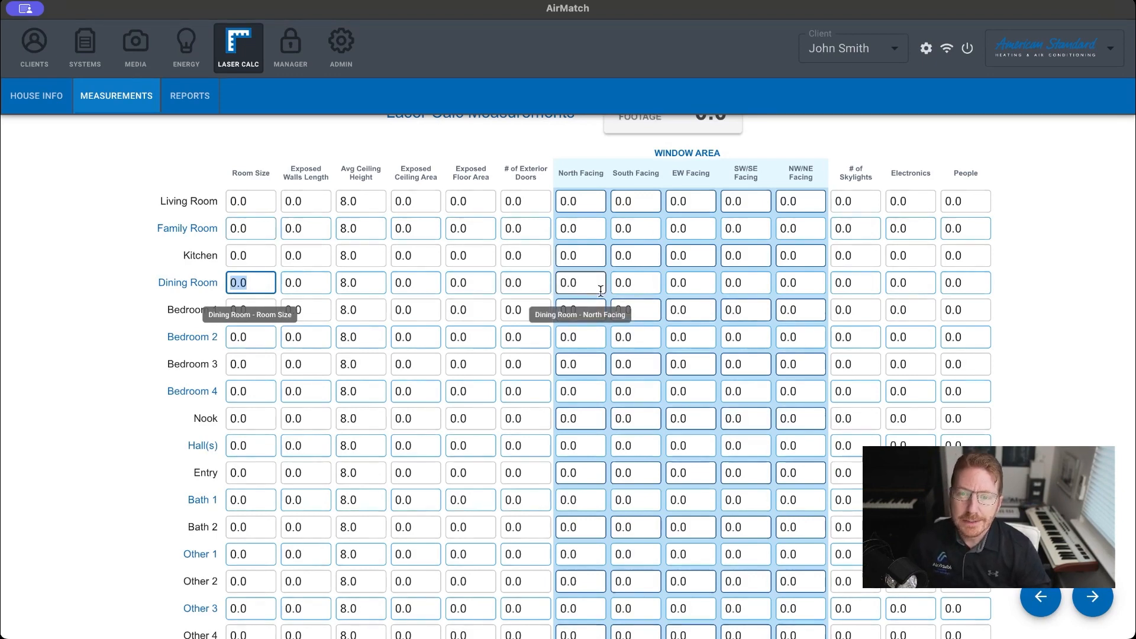
Step: Rename the Bedroom 1 row to Upstairs Main Bedroom and finish editing the room names
scroll(527, 373, down, 3)
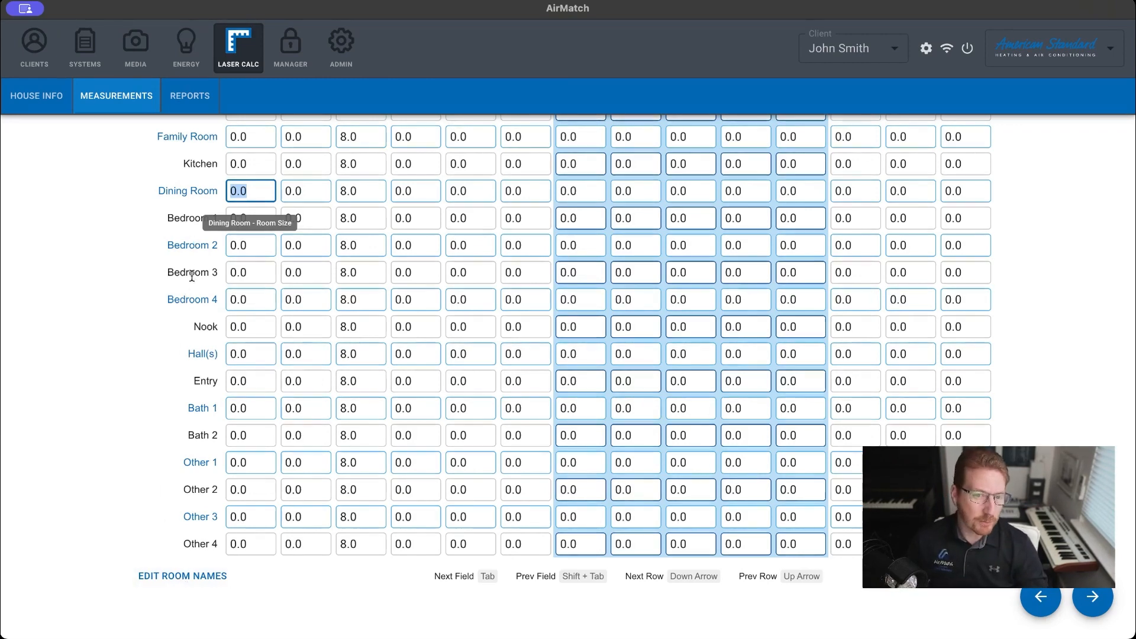
click(173, 576)
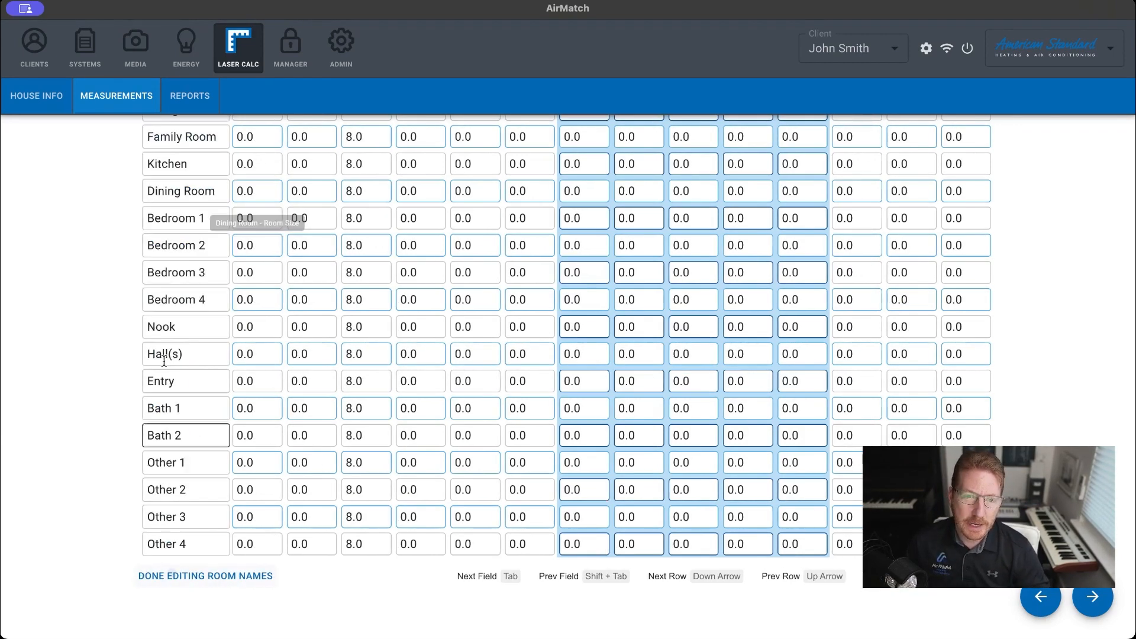
click(189, 218)
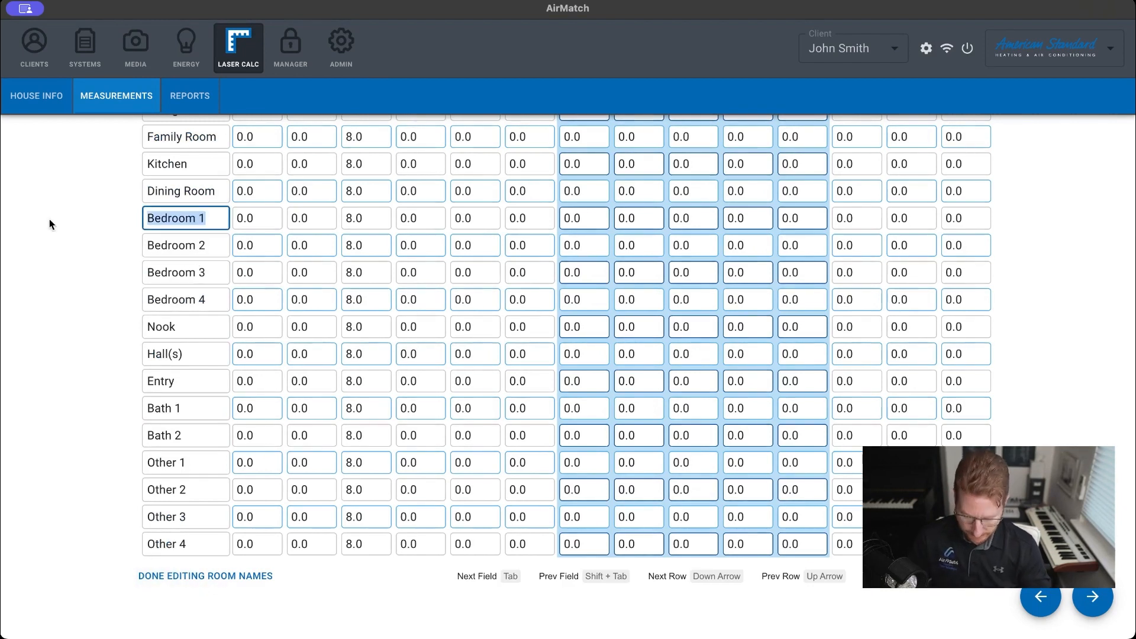
text(U;d)
key(BackSpace)
key(BackSpace)
text(ps)
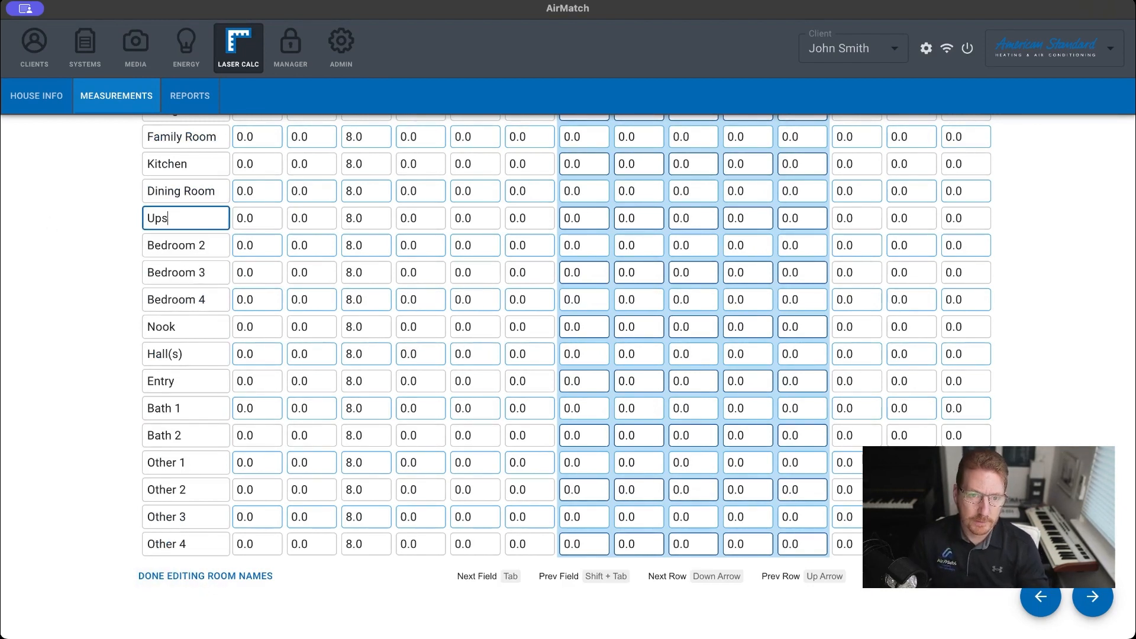
text(tairs Main )
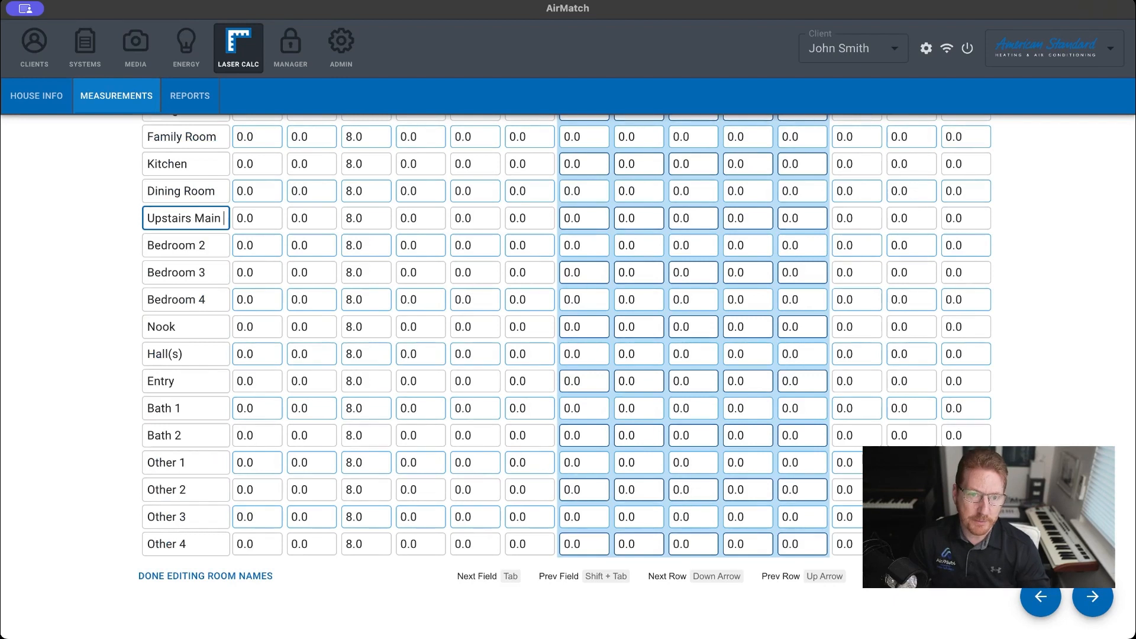
text(Bedroom)
key(Tab)
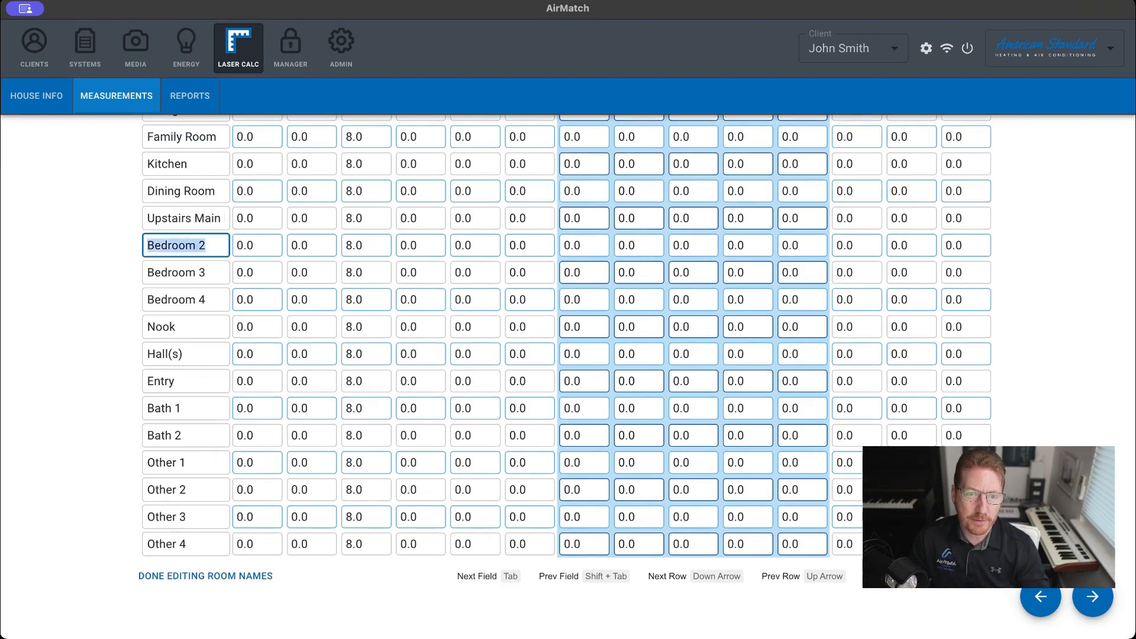
click(186, 575)
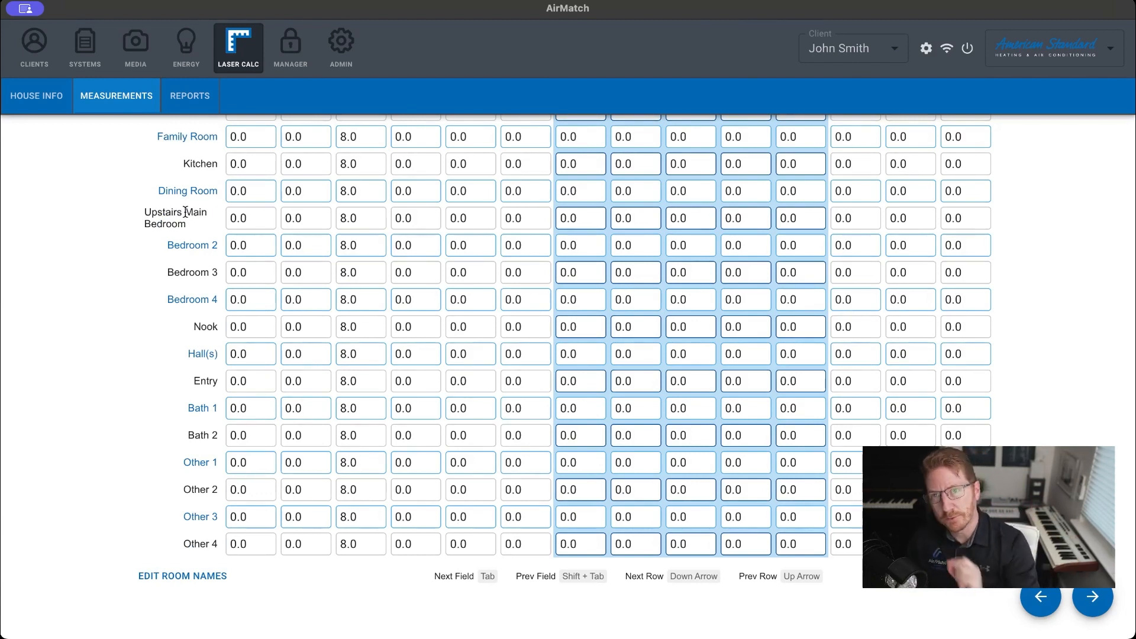
Step: Enter a room size of 300 for the Living Room and 200 for the Family Room
scroll(562, 298, up, 3)
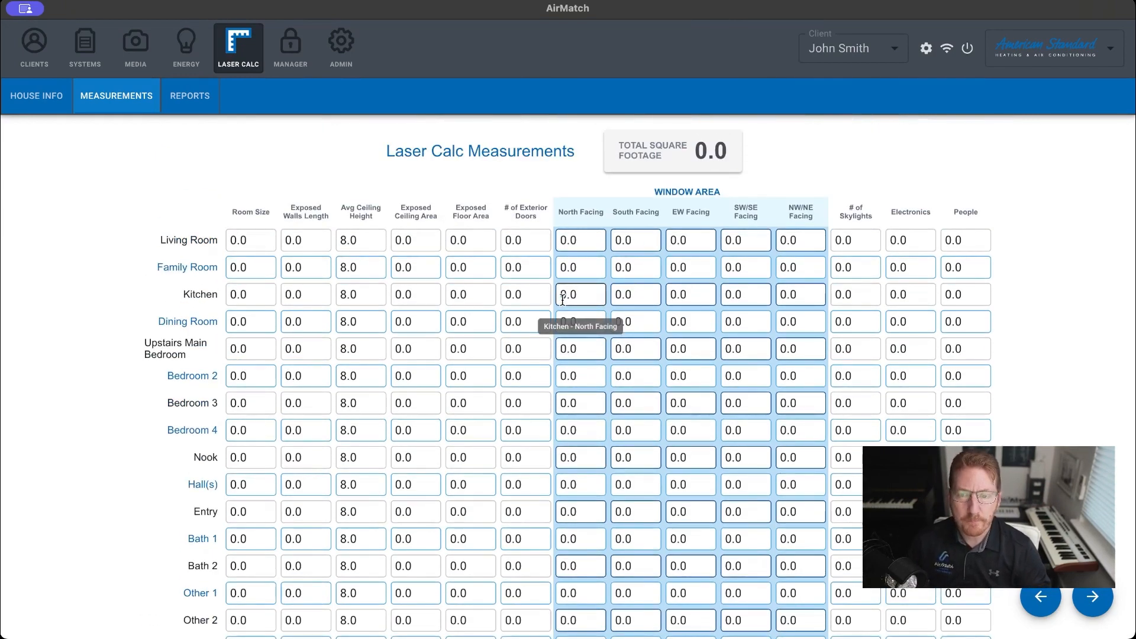
click(232, 239)
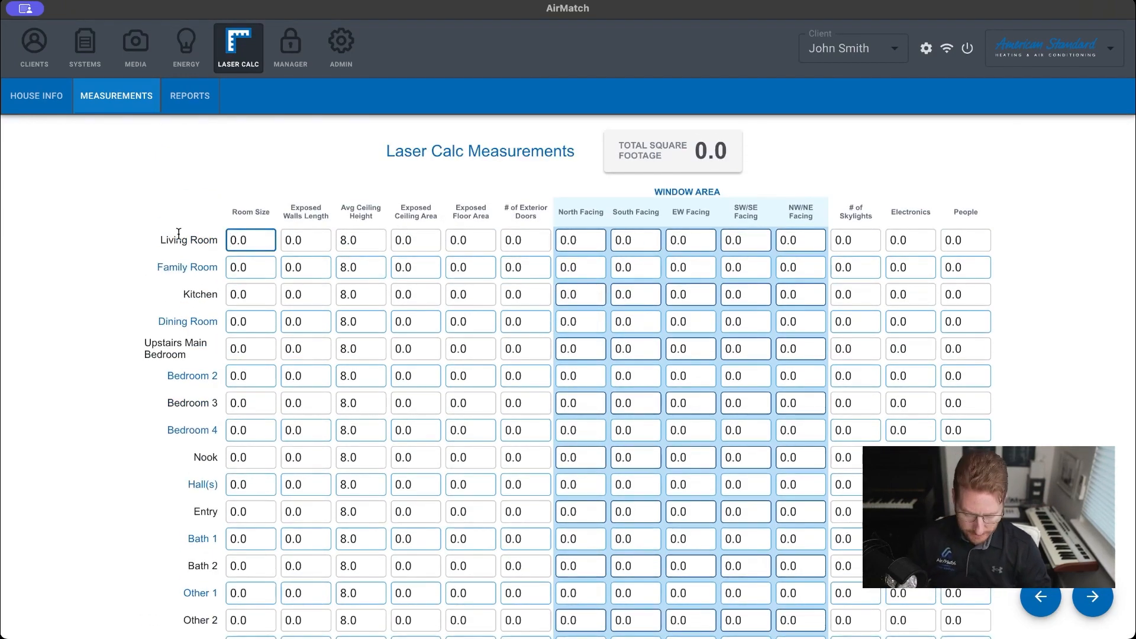
text(30)
key(Tab)
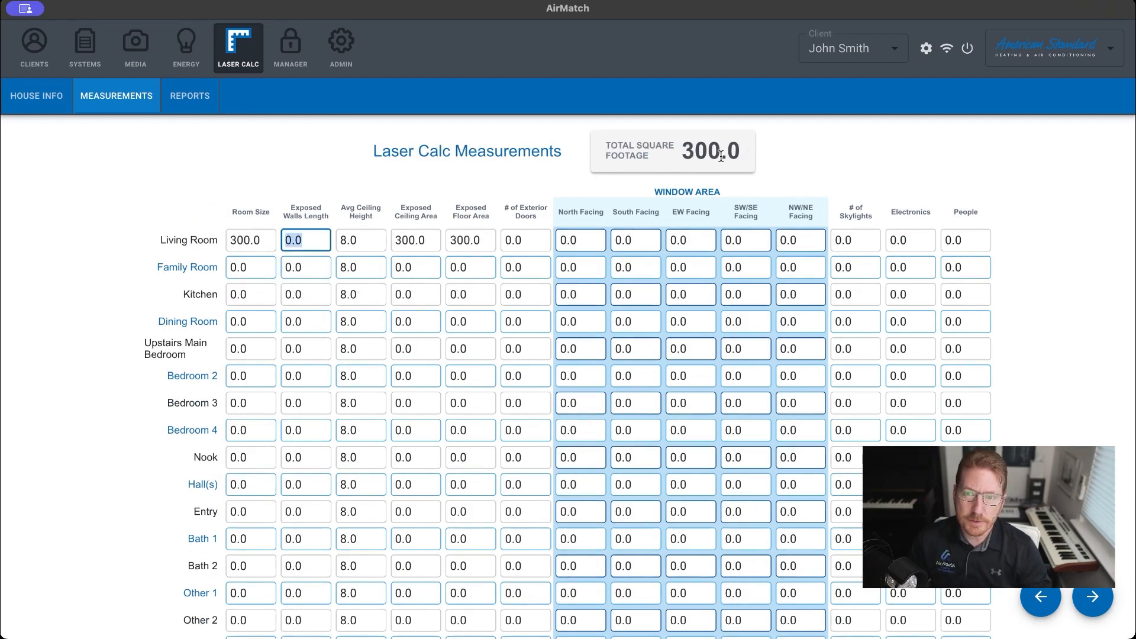
click(240, 267)
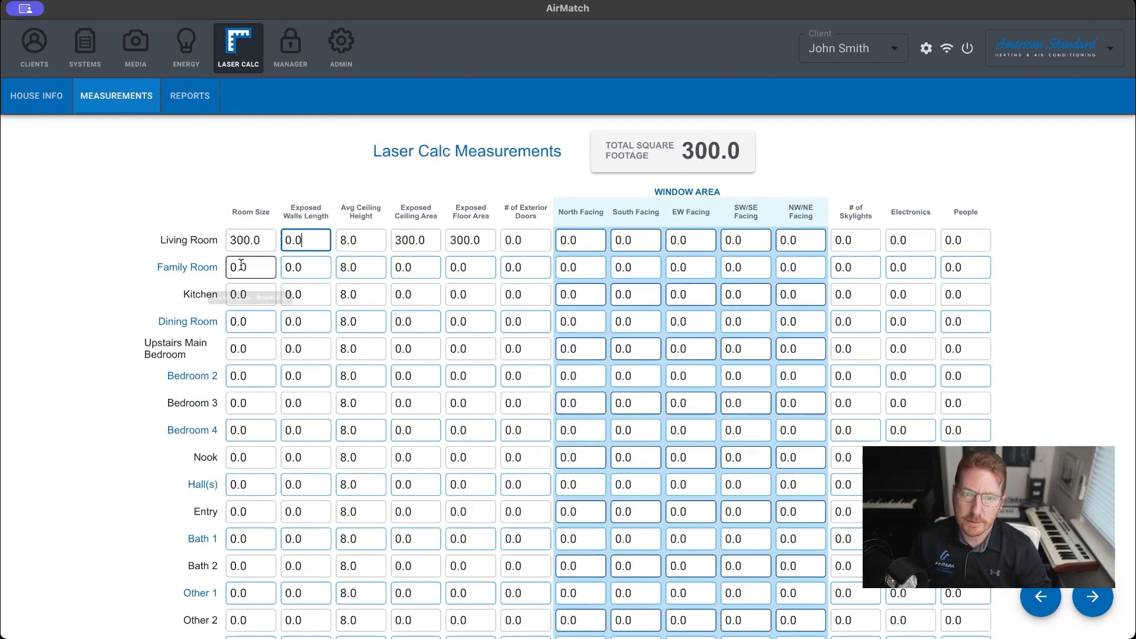
text(200)
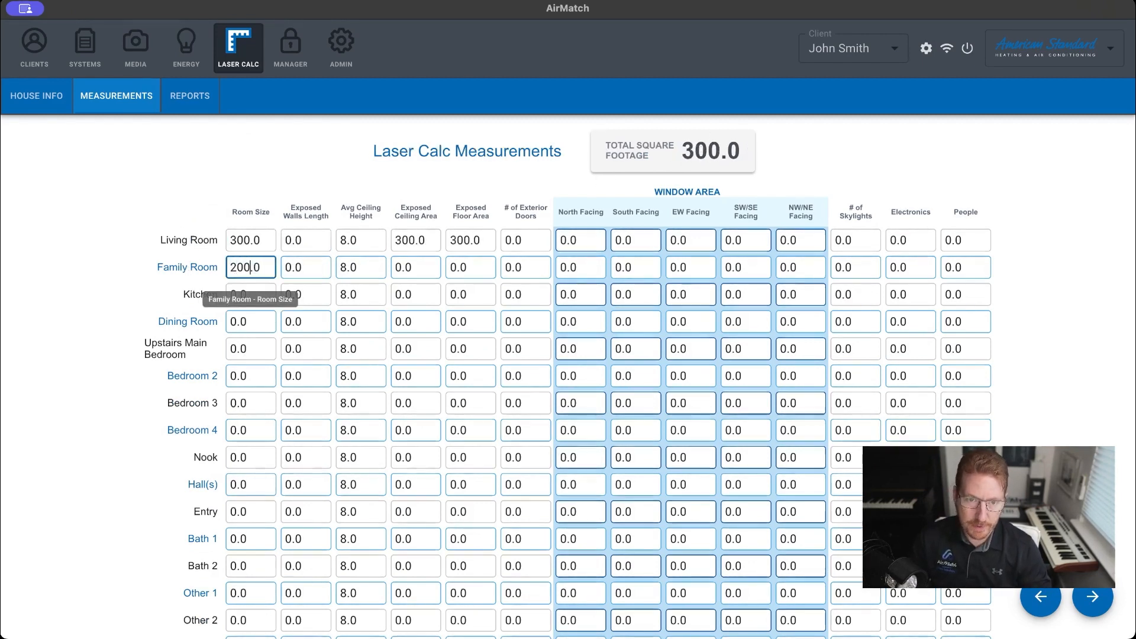
Step: Finish the Family Room size entry and go through the Living Room's ceiling height, north-facing window, skylight, electronics and people fields
key(Tab)
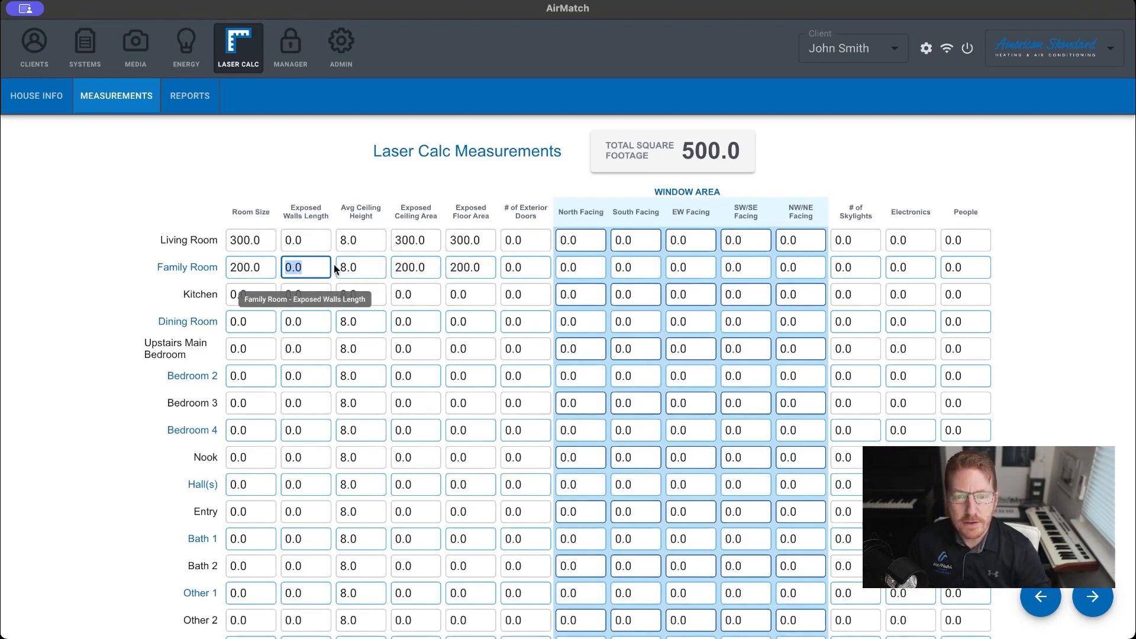
click(366, 244)
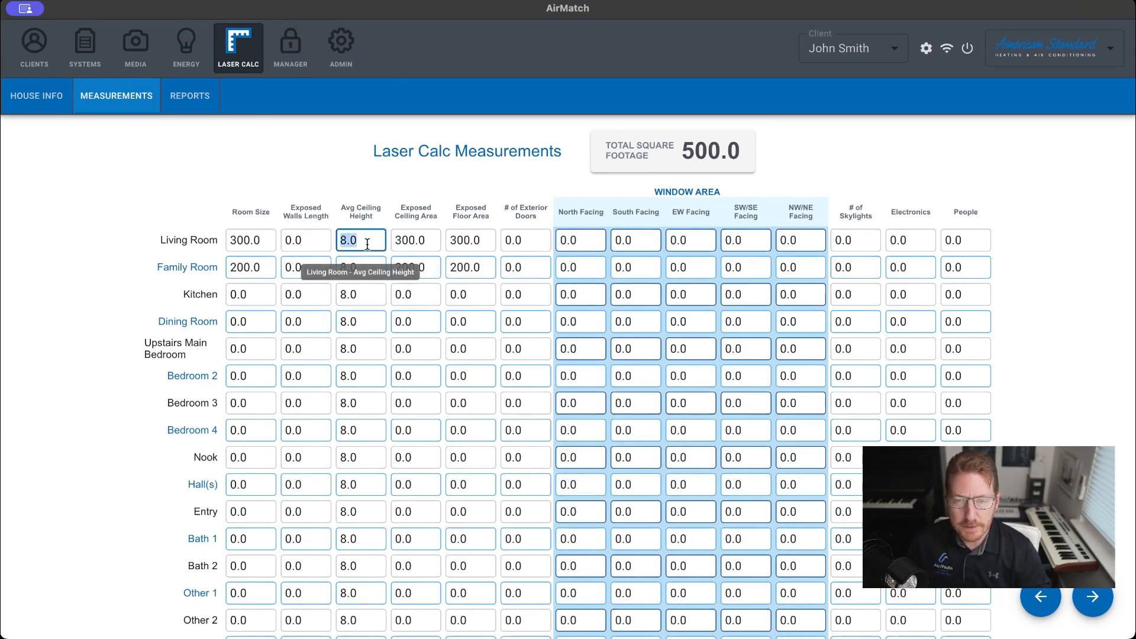
click(367, 244)
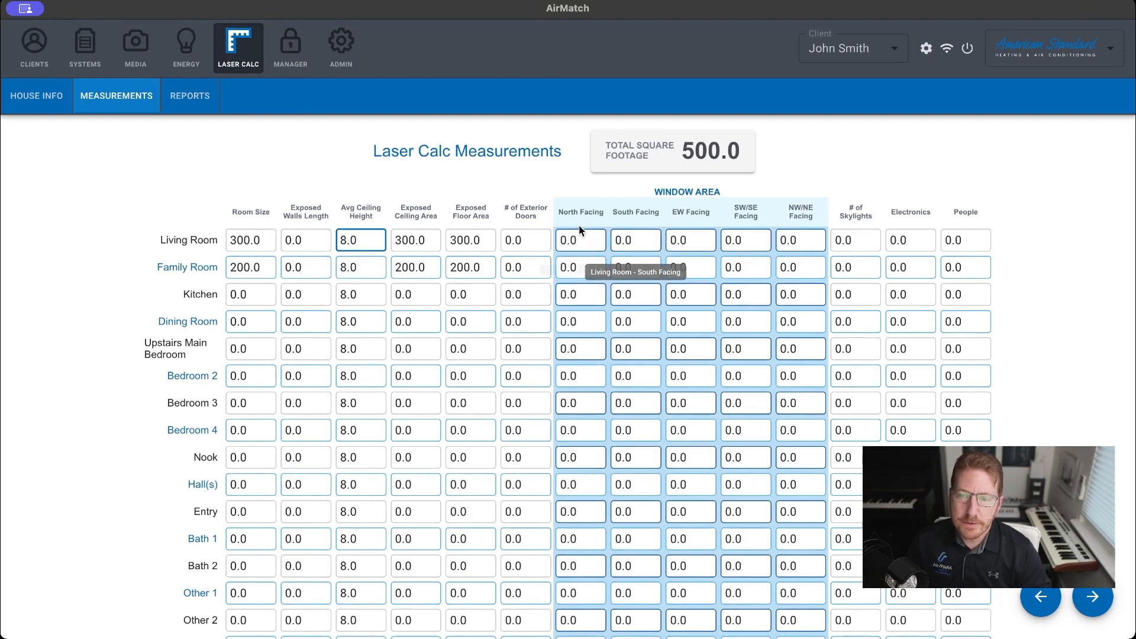
click(682, 205)
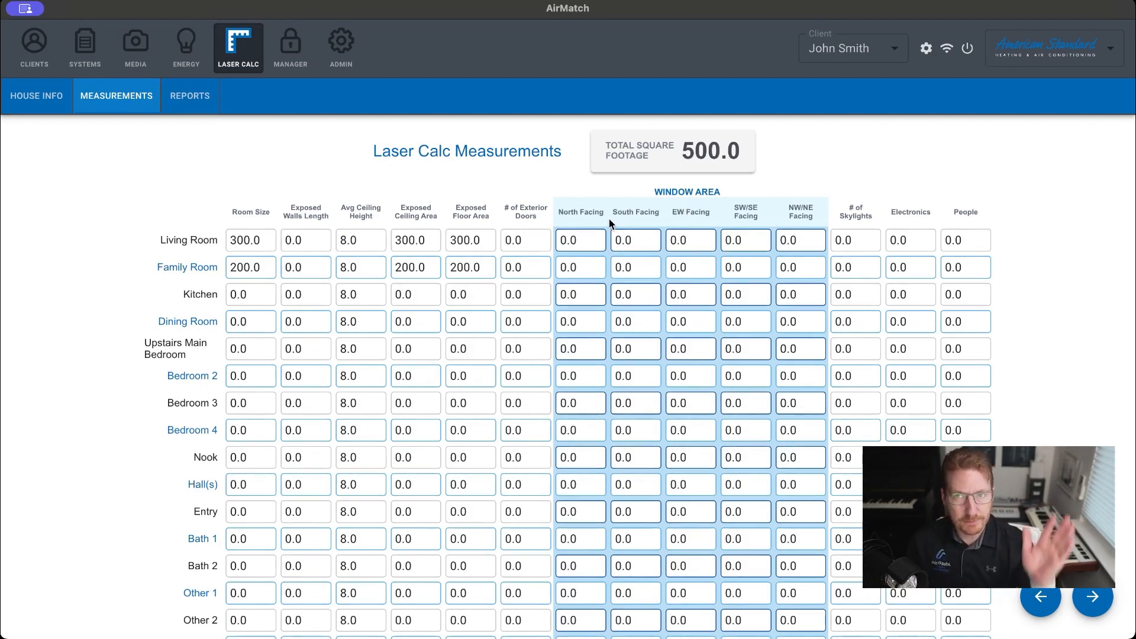
click(575, 242)
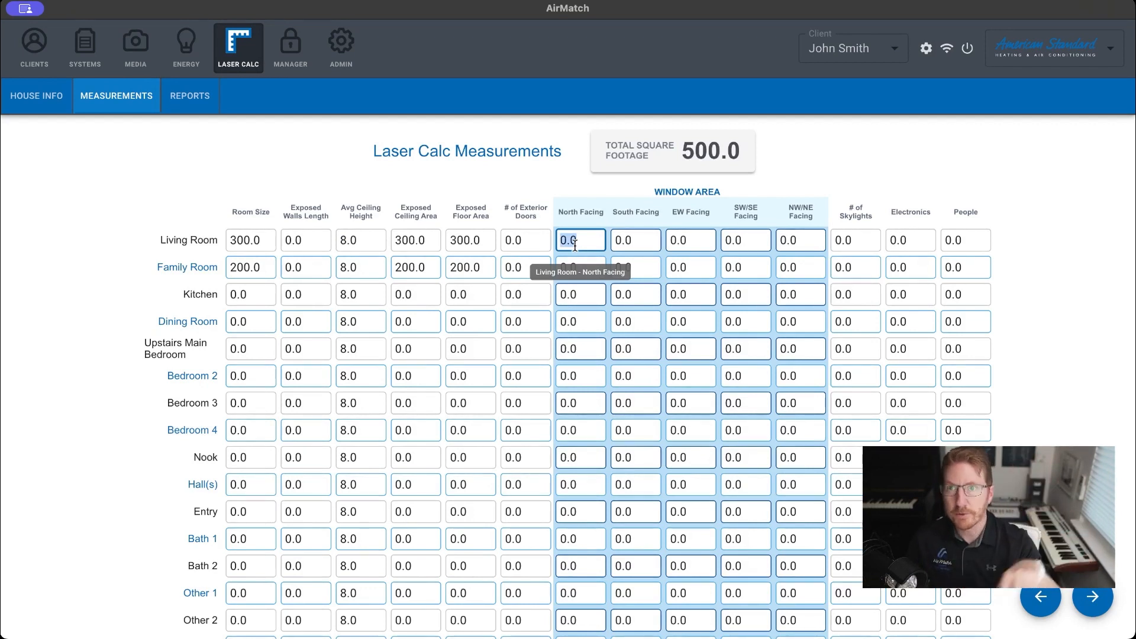
click(586, 244)
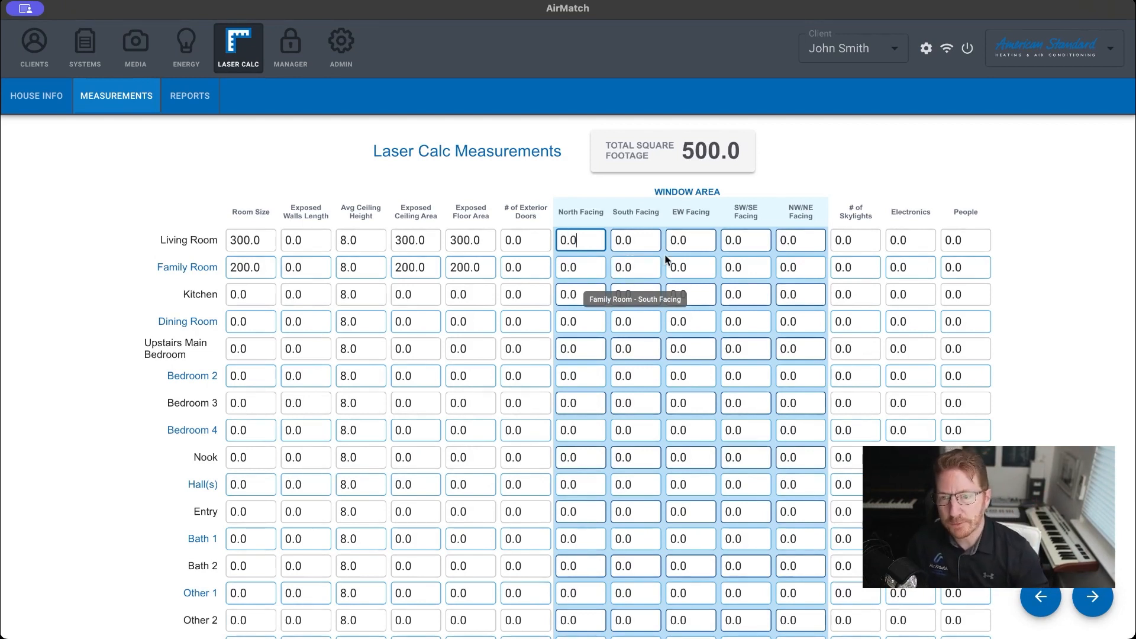
click(859, 239)
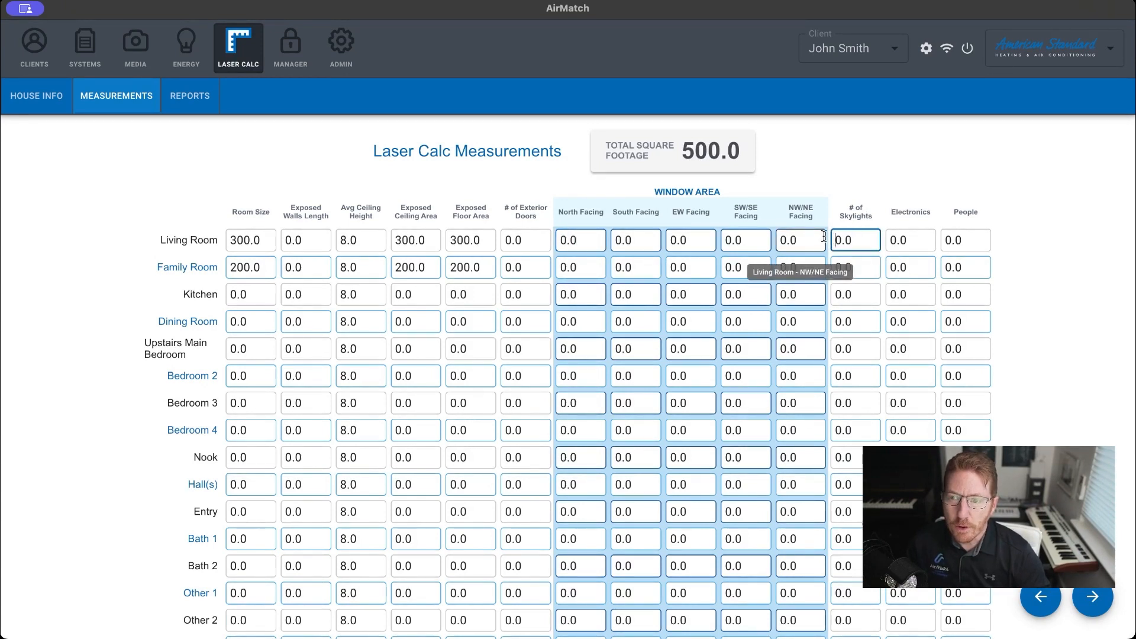
click(916, 242)
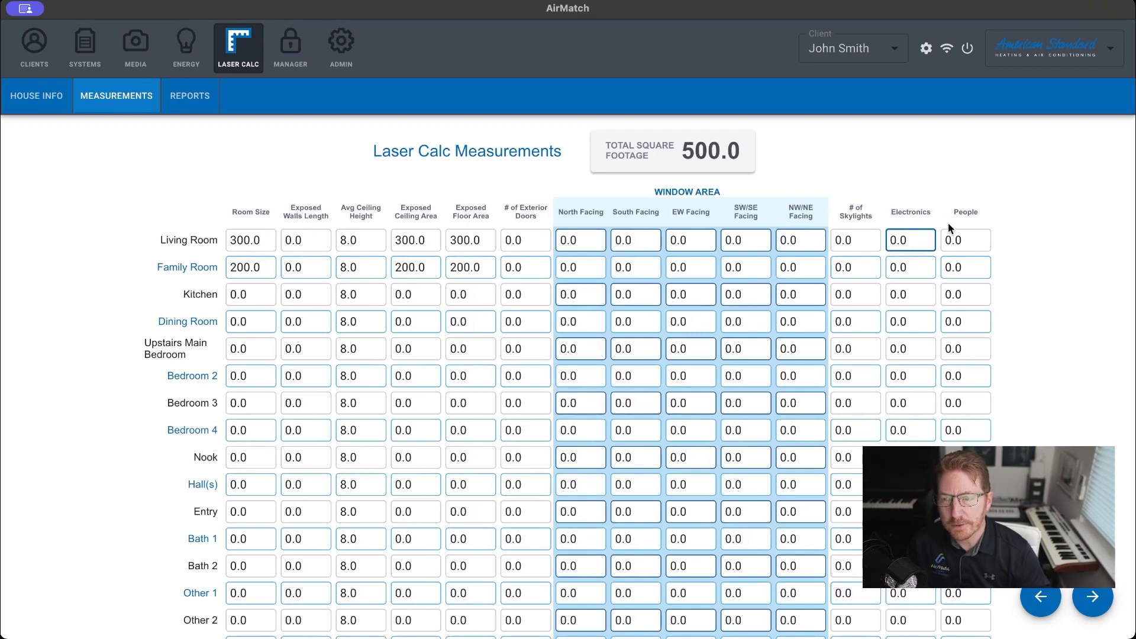
click(979, 239)
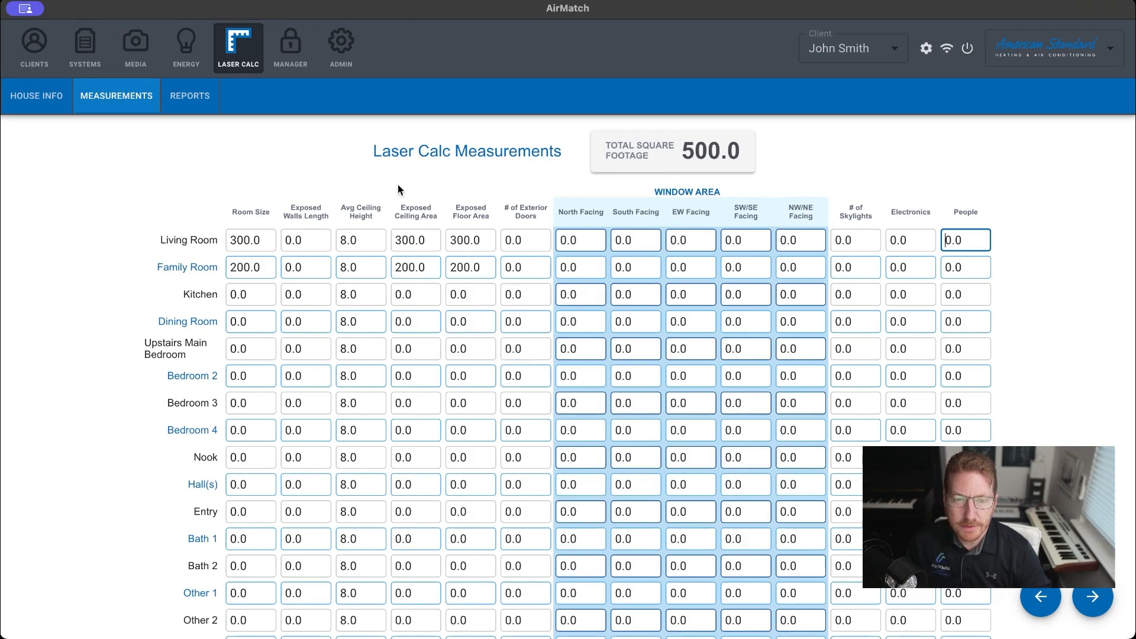
Step: Enter Living Room window areas of 200 north facing and 100 south facing
click(587, 240)
text(20)
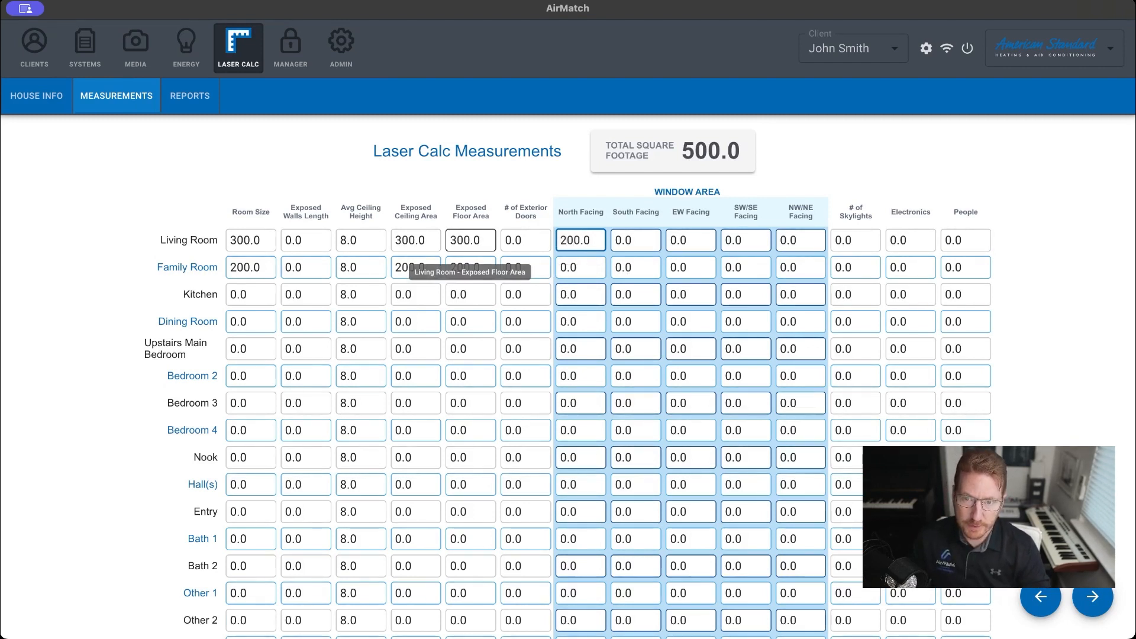
key(Tab)
text(100)
key(Tab)
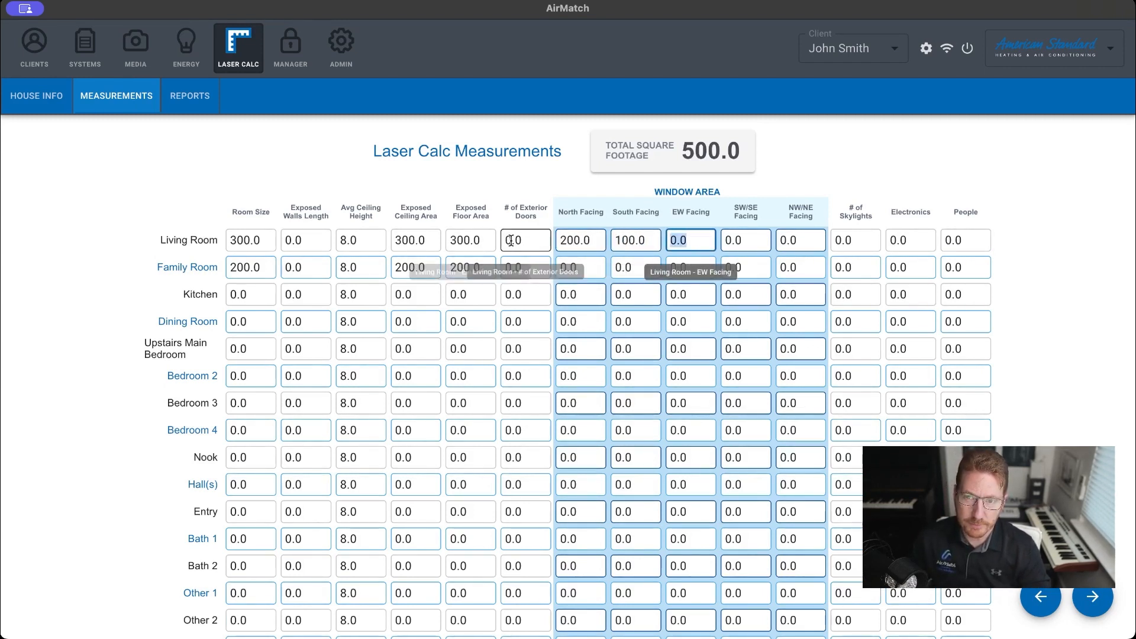
Step: Enter a room size of 1,000 for the Kitchen
click(231, 293)
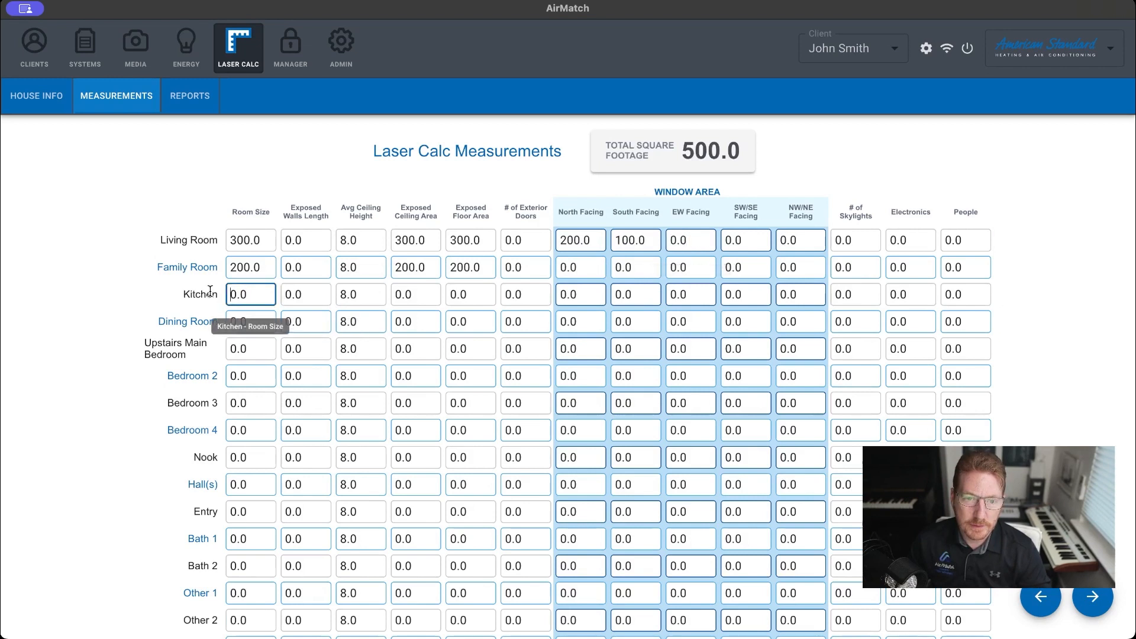
text(100)
click(307, 151)
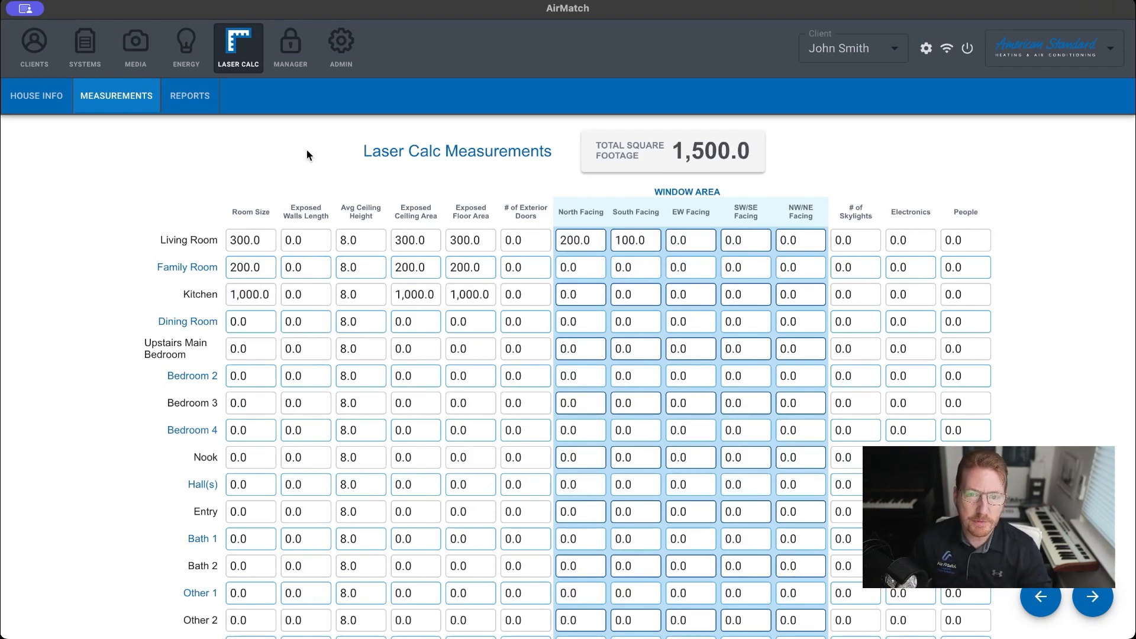
Step: Open the Load Calculation Report and review its design conditions, cooling and heating BTU breakdown, and recommended equipment sizes
click(1090, 599)
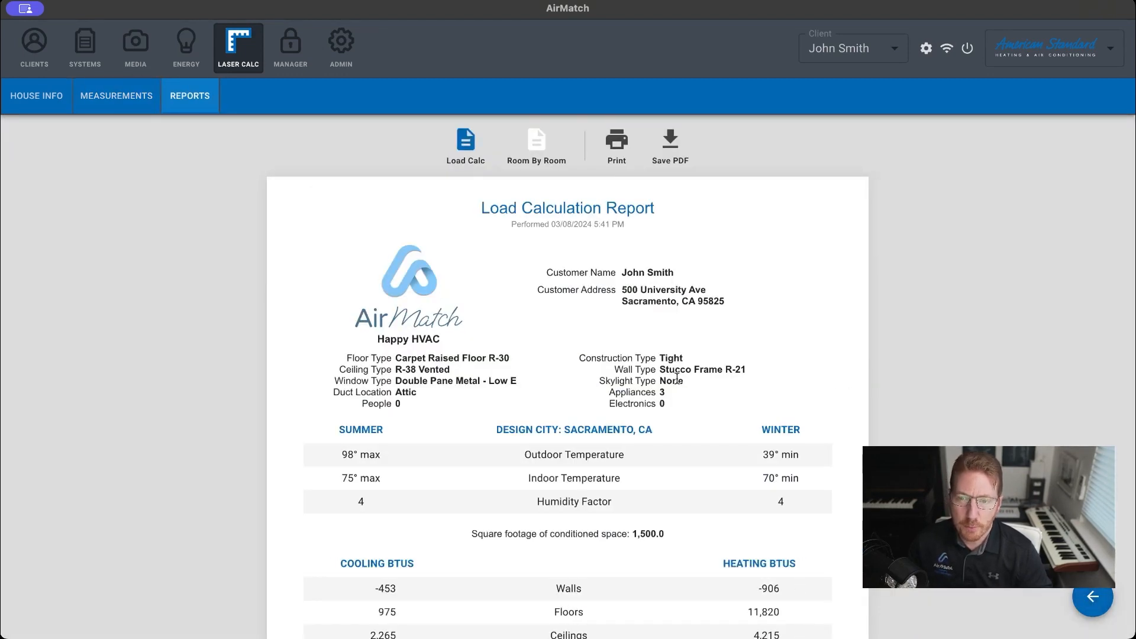
scroll(676, 379, down, 1)
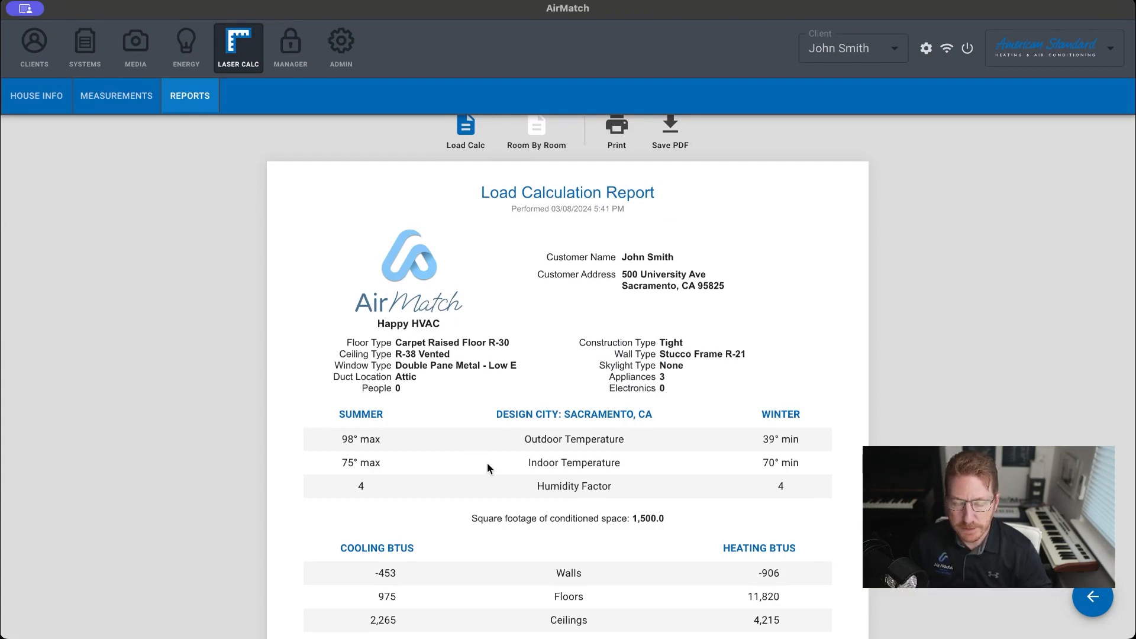
scroll(487, 464, down, 2)
scroll(488, 467, down, 4)
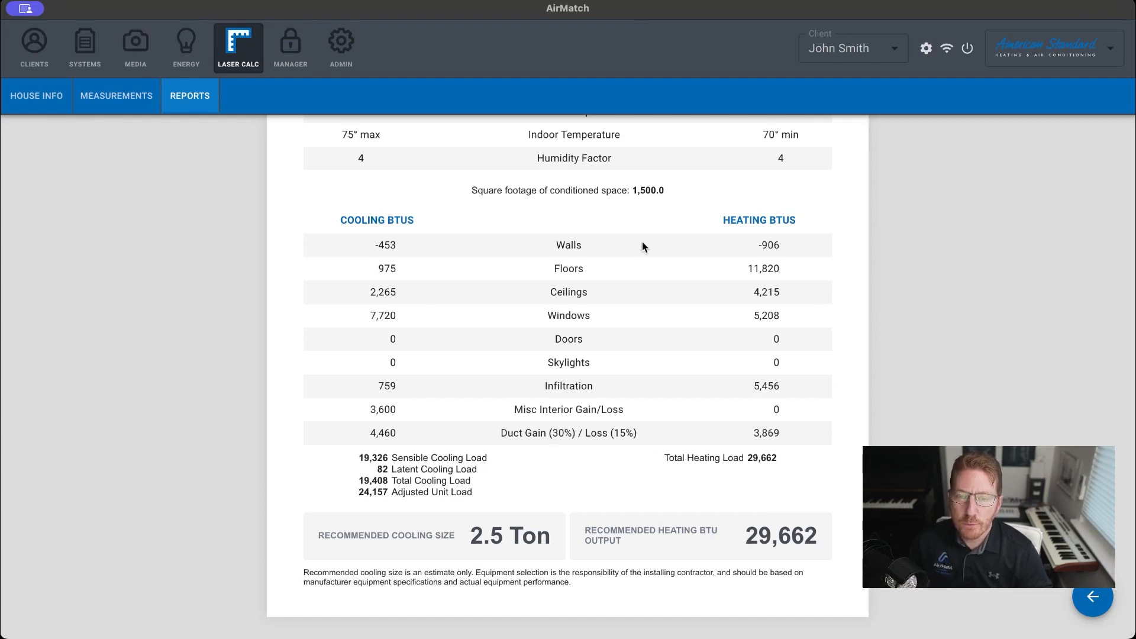
scroll(642, 246, up, 5)
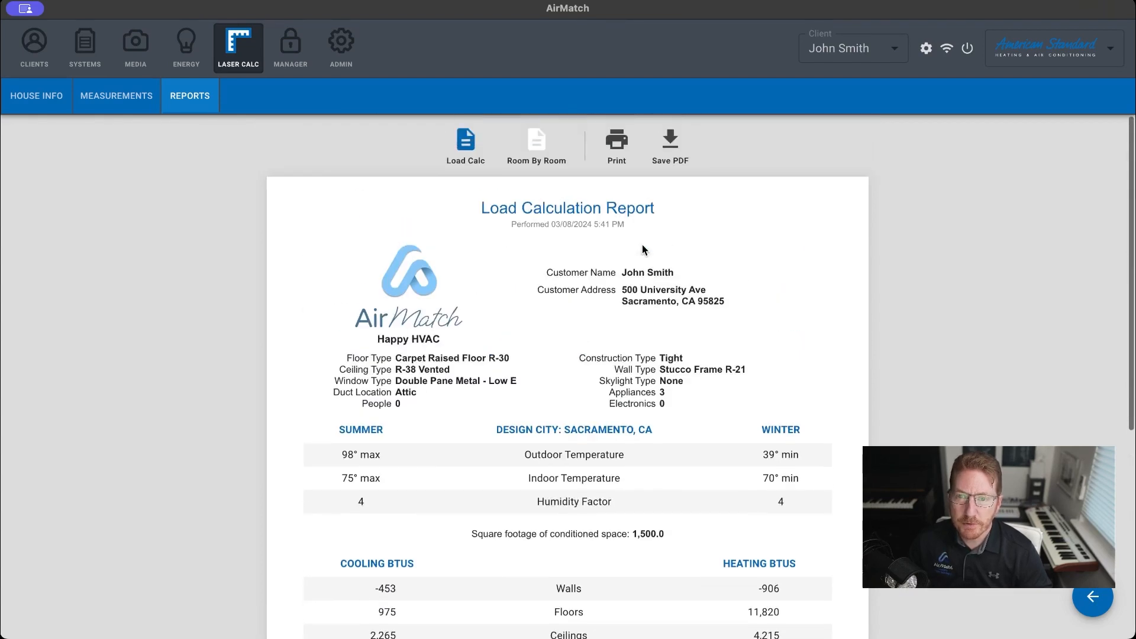
Step: Switch to the Room by Room Report and review the CFM and BTU figures for each room and the totals
click(537, 151)
scroll(591, 309, down, 1)
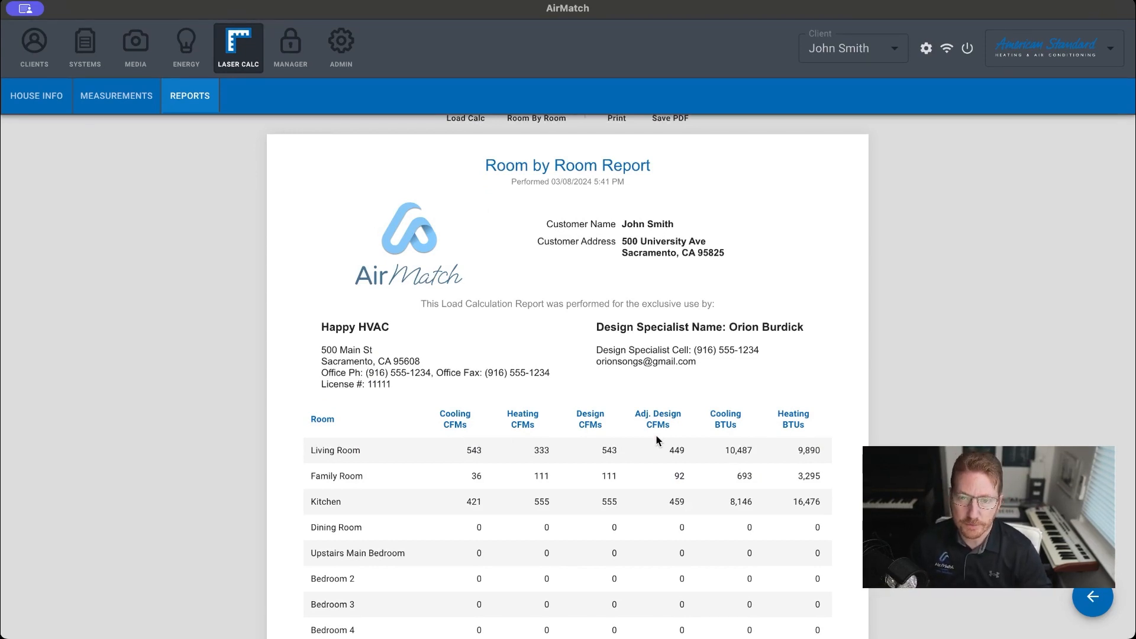
scroll(654, 400, down, 5)
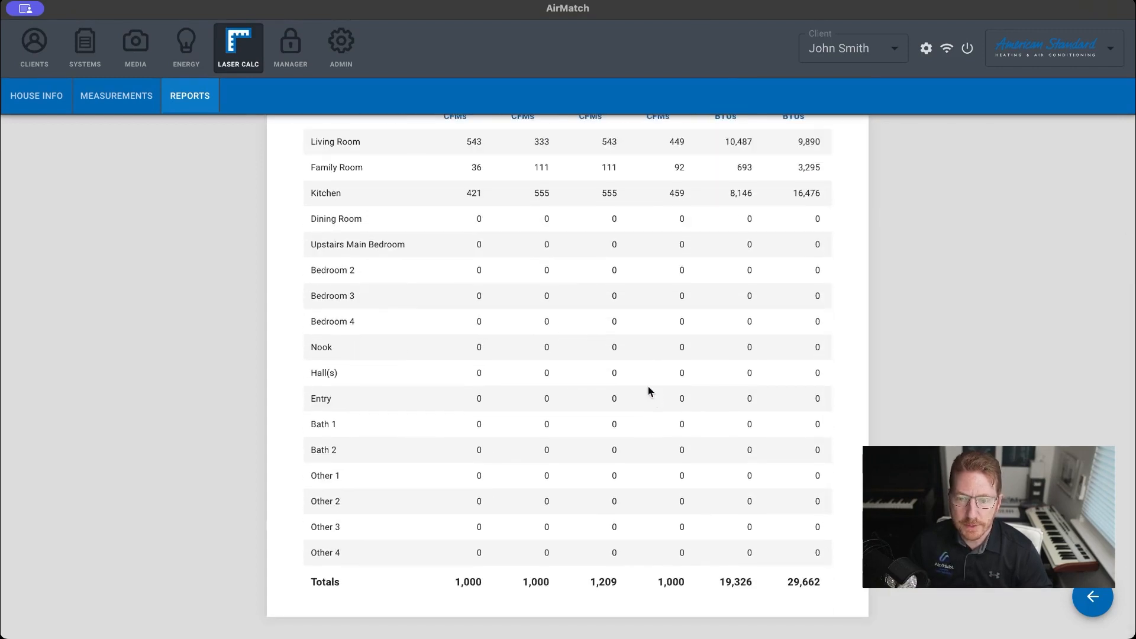
scroll(580, 293, up, 6)
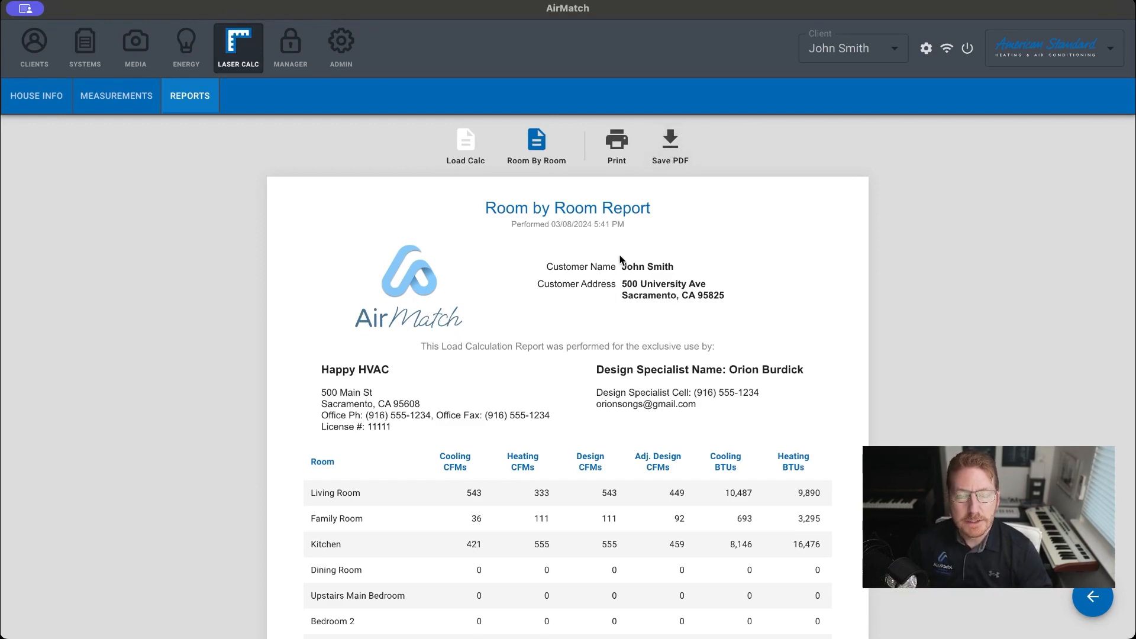
scroll(619, 257, down, 6)
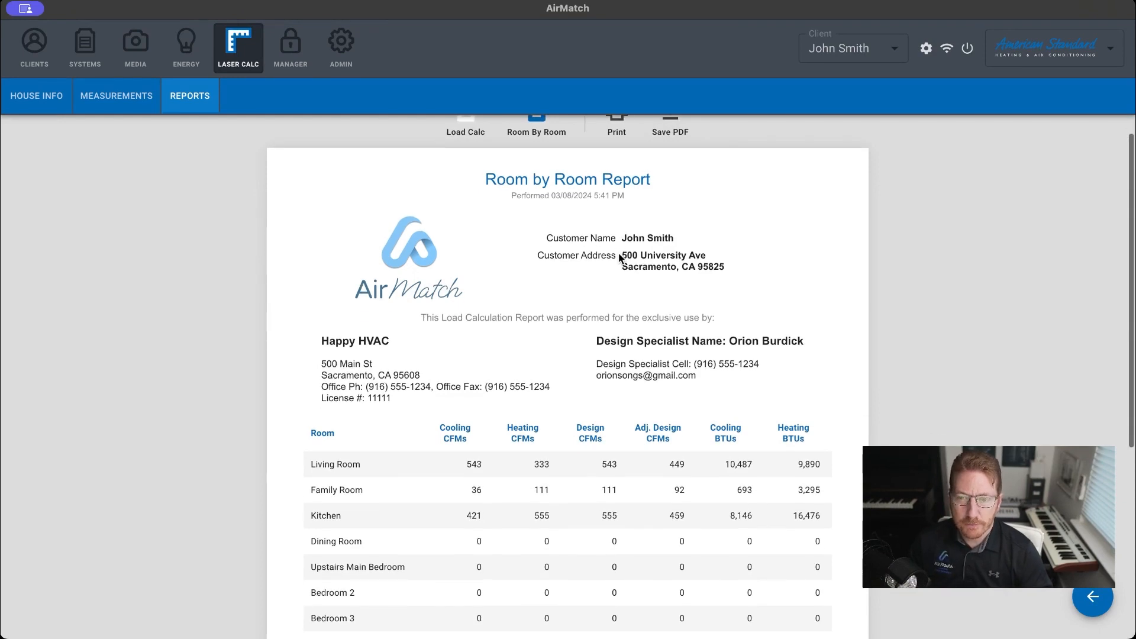
scroll(619, 255, up, 6)
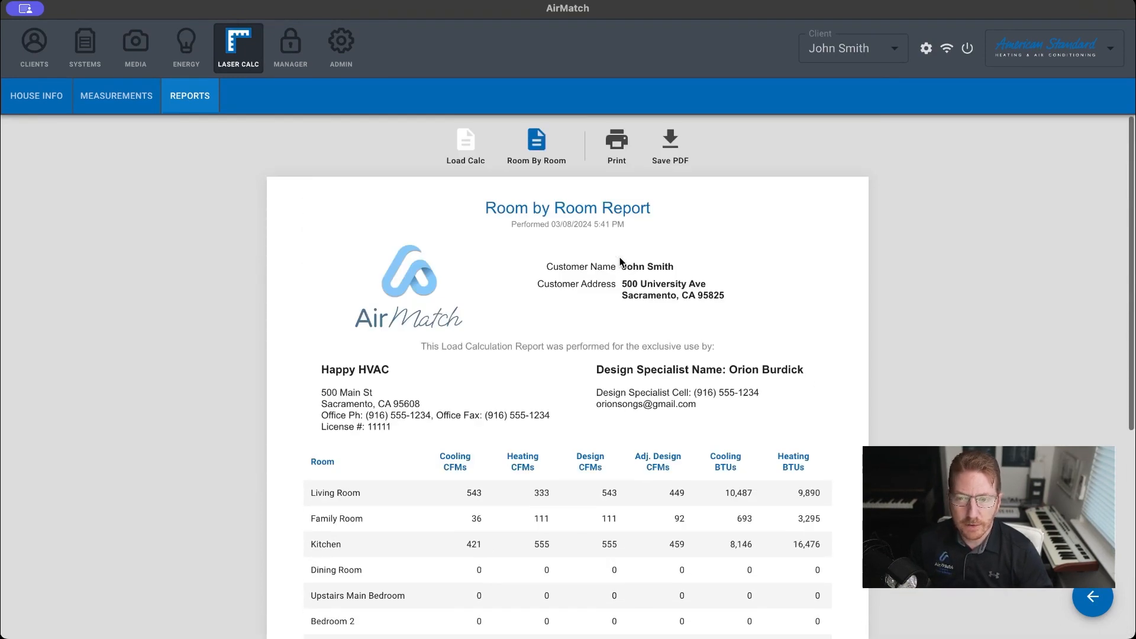